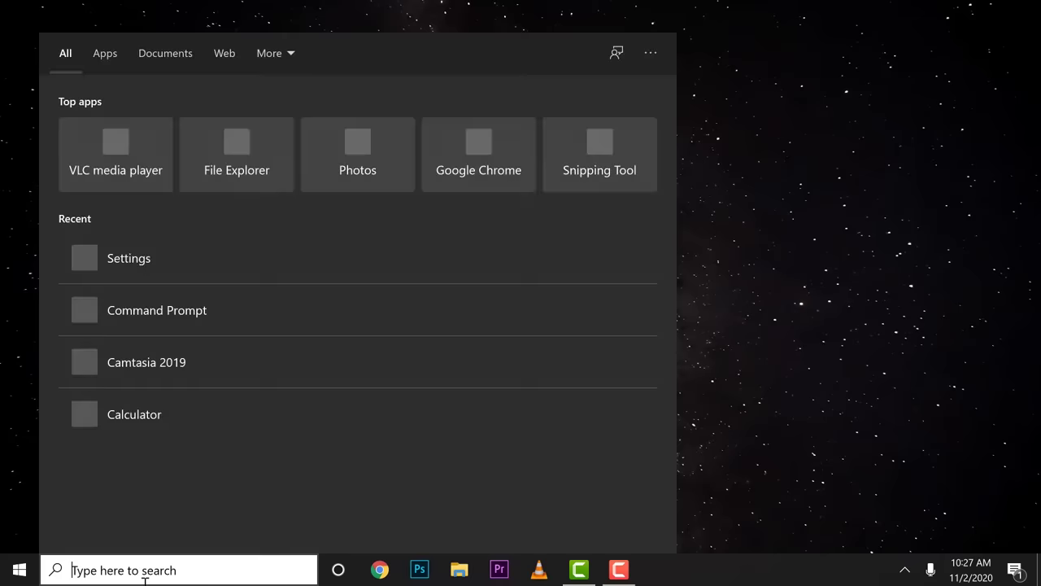
# Search for Settings, go to Network & Internet, and open Change adapter options to list adapters.
pyautogui.write('setting')
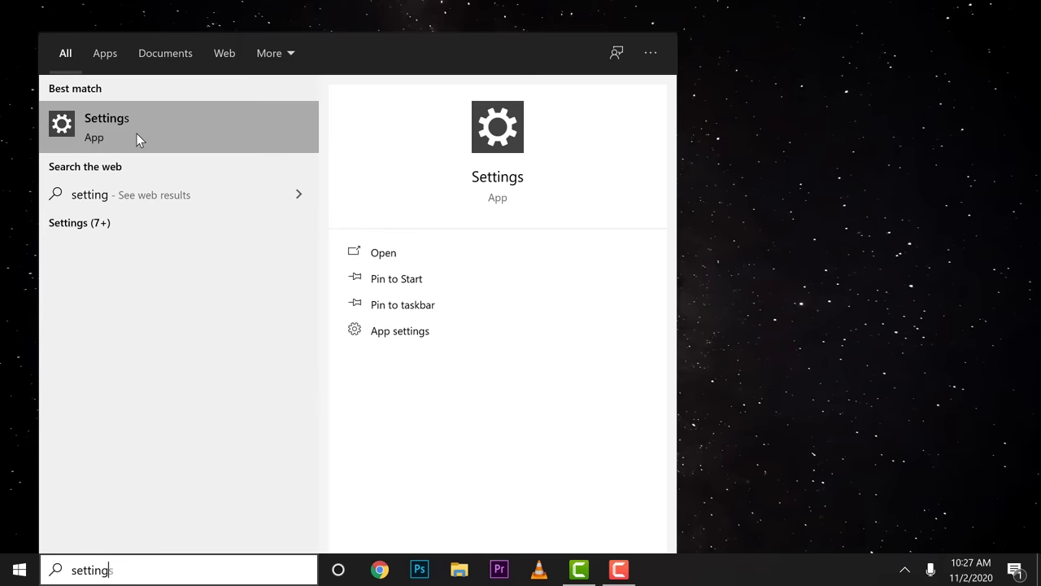
pyautogui.write('s')
pyautogui.click(135, 132)
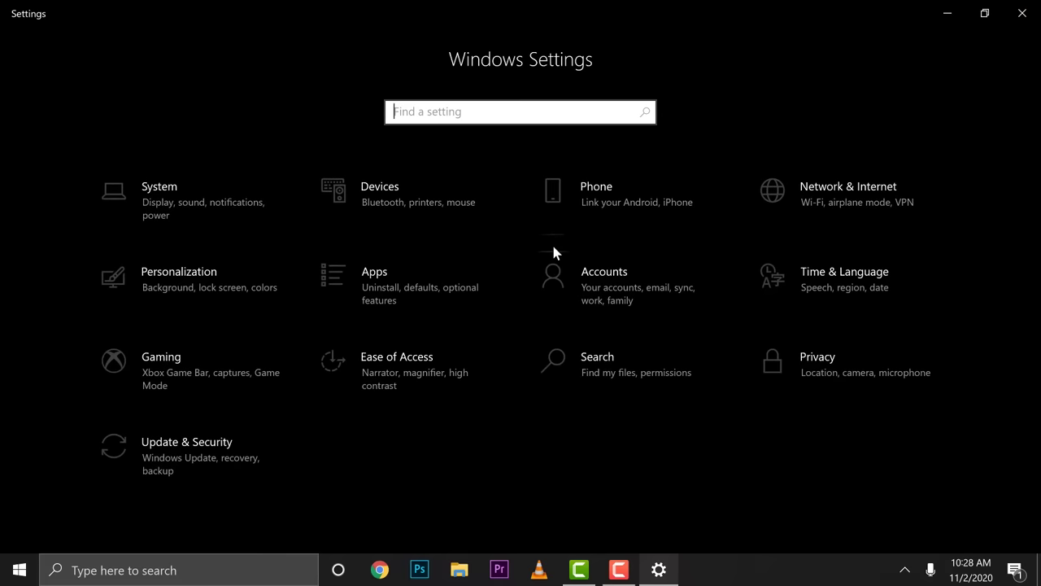
pyautogui.click(847, 205)
pyautogui.scroll(-3, 363, 205)
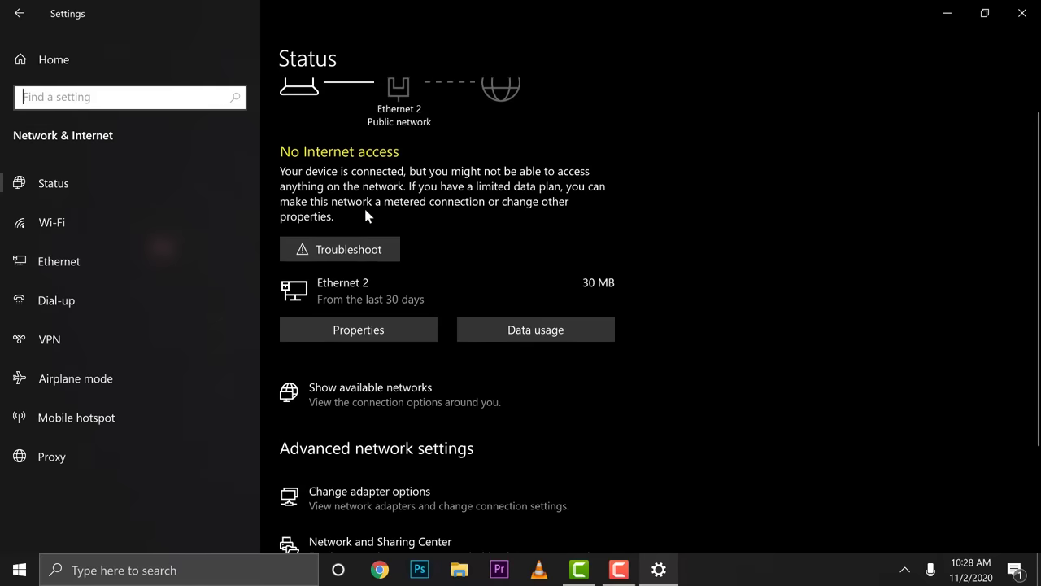
pyautogui.scroll(-2, 365, 214)
pyautogui.click(385, 351)
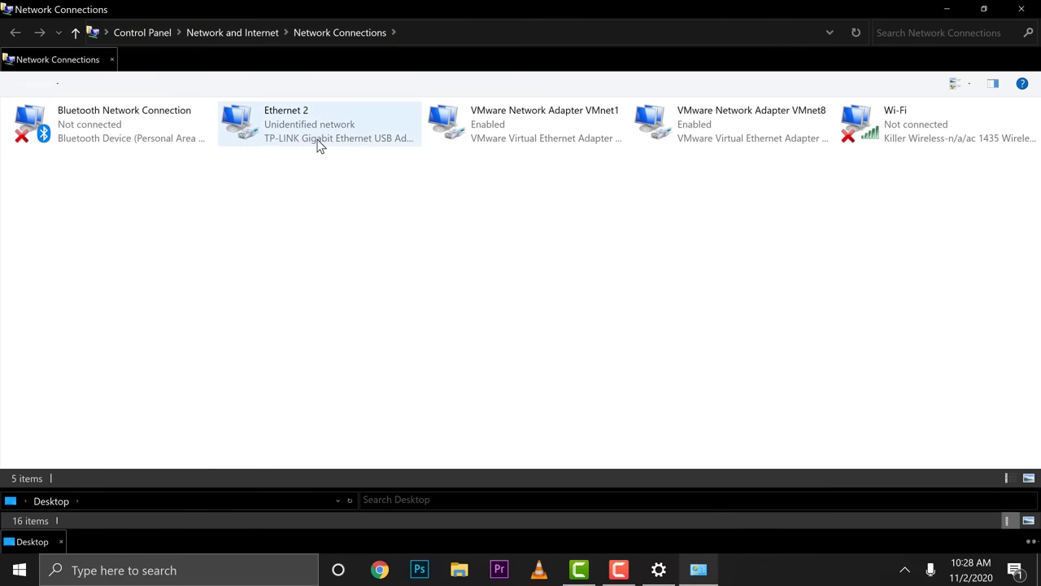
# Open the Ethernet 2 connection status and review its address details.
pyautogui.click(313, 140)
pyautogui.doubleClick(312, 140)
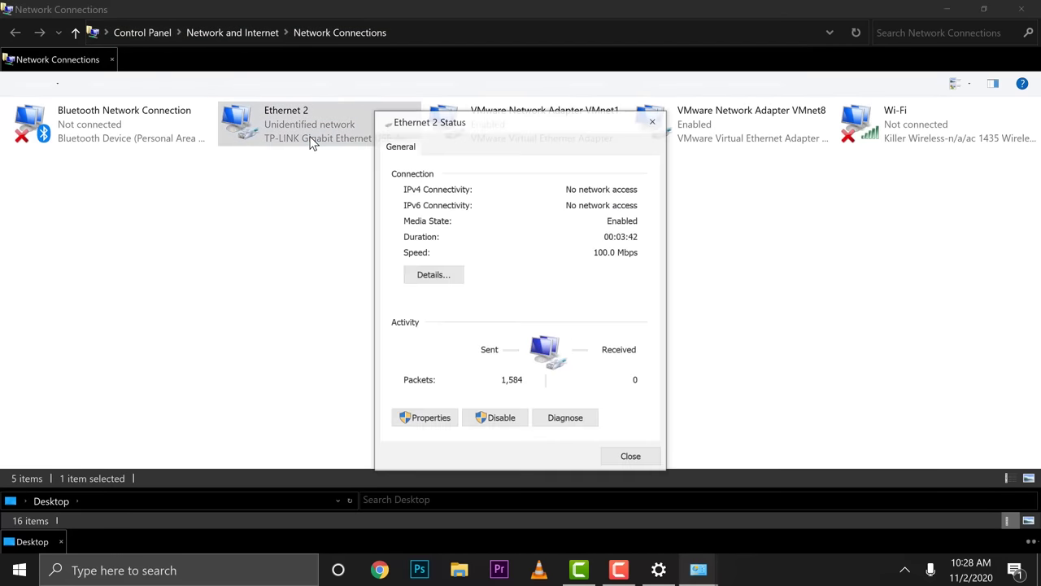
pyautogui.click(438, 278)
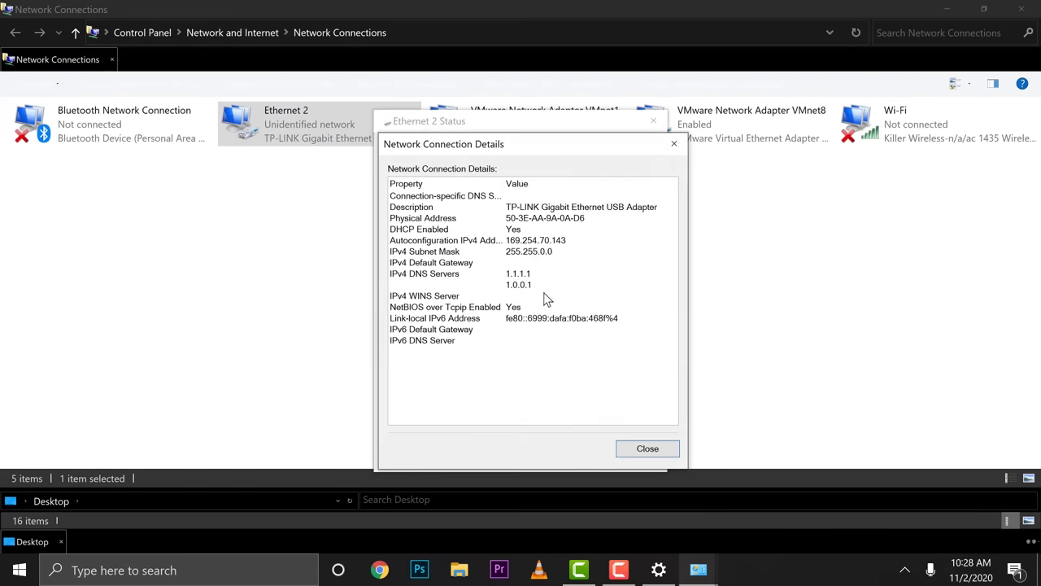
pyautogui.click(654, 452)
# Give Ethernet 2 static IPv4 address 192.168.1.100 with subnet mask 255.255.255.0 and close its dialogs.
pyautogui.click(440, 419)
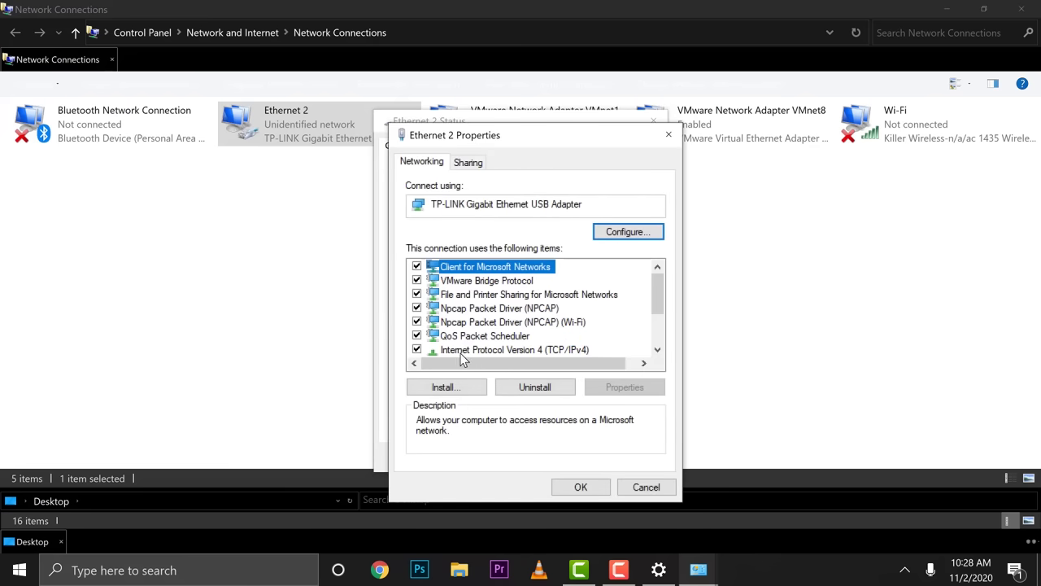
pyautogui.doubleClick(511, 352)
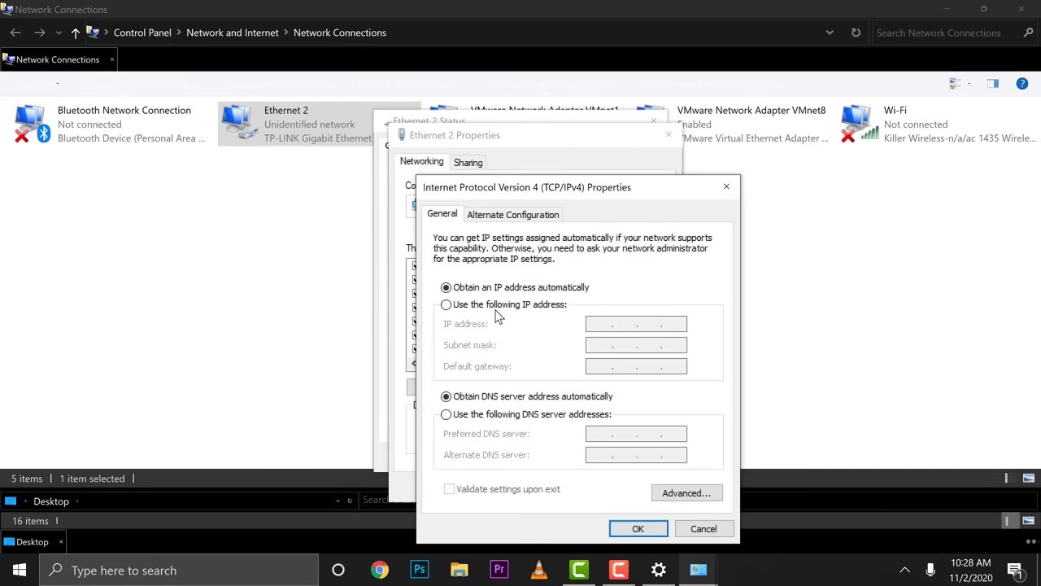
pyautogui.click(447, 305)
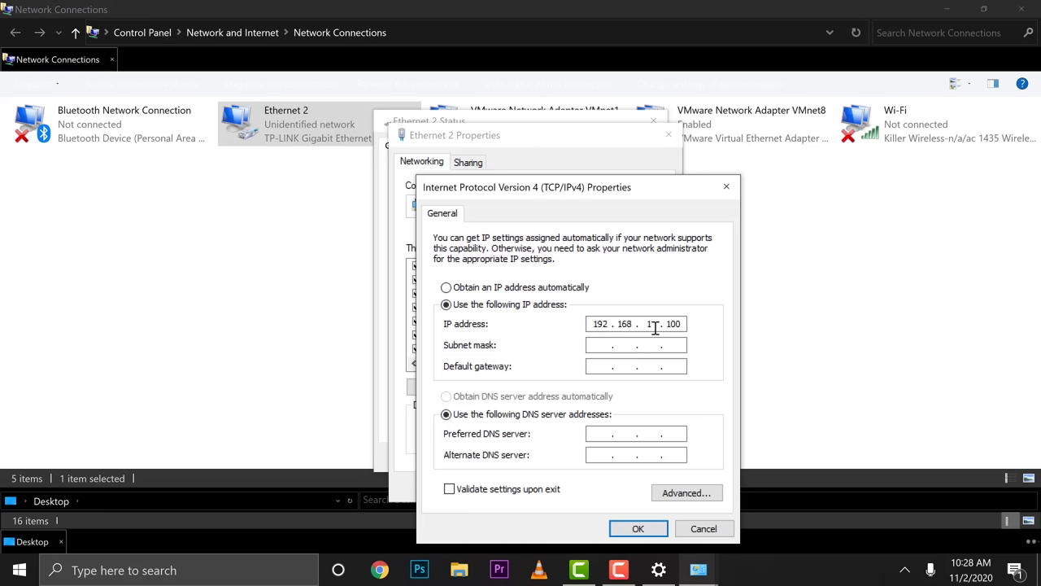
pyautogui.click(602, 348)
pyautogui.click(638, 528)
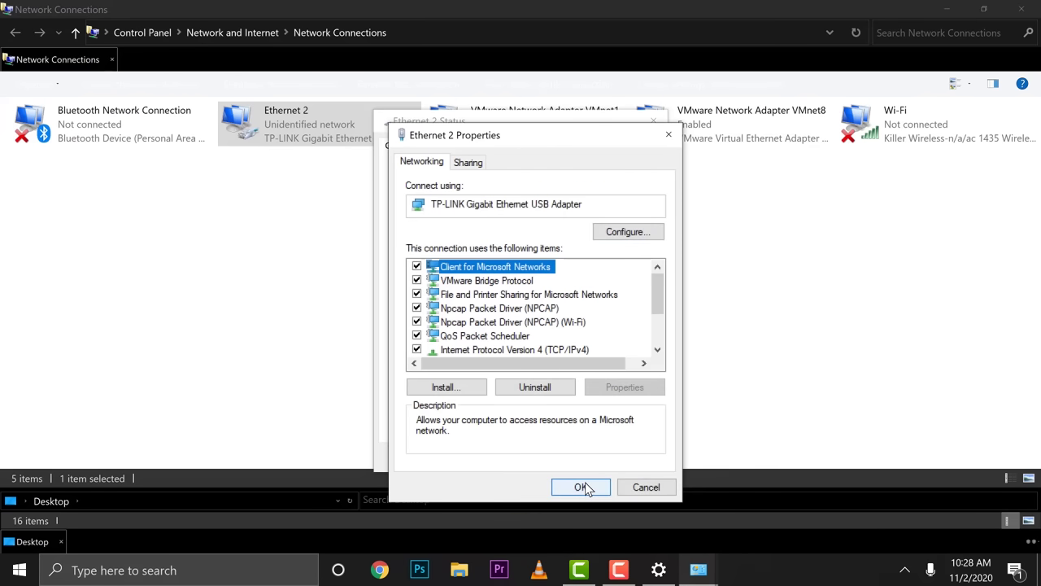
pyautogui.click(581, 487)
pyautogui.click(625, 458)
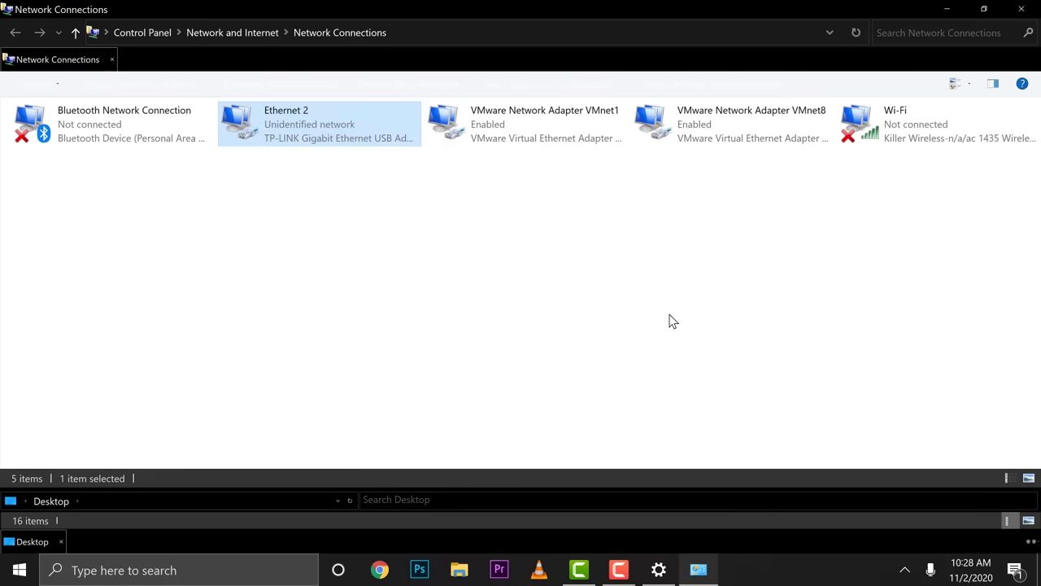
pyautogui.click(670, 319)
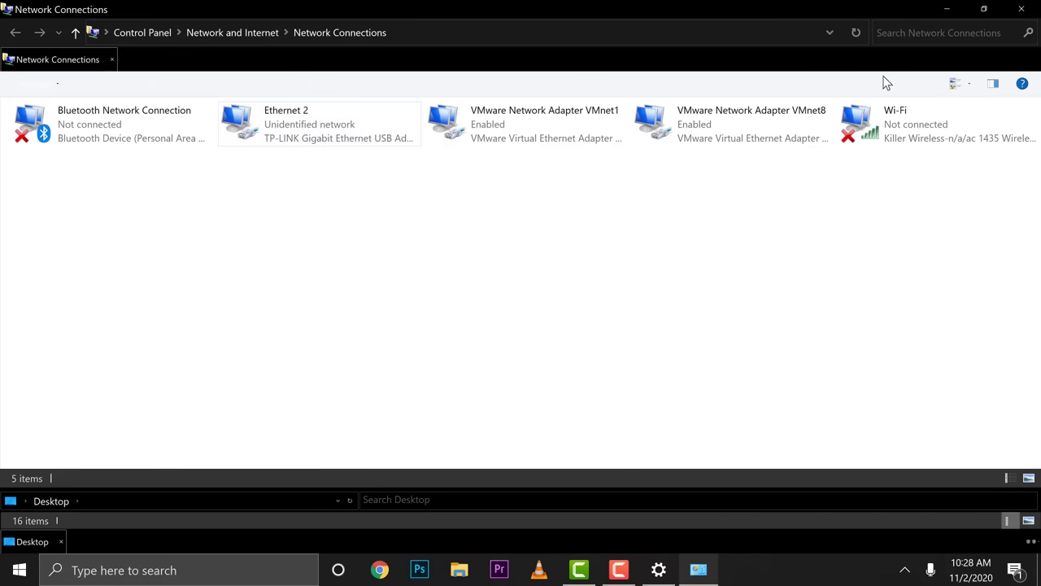
# Close the Windows network windows and browse in Chrome to 192.168.1.20, bypassing the certificate warning.
pyautogui.click(954, 11)
pyautogui.click(947, 12)
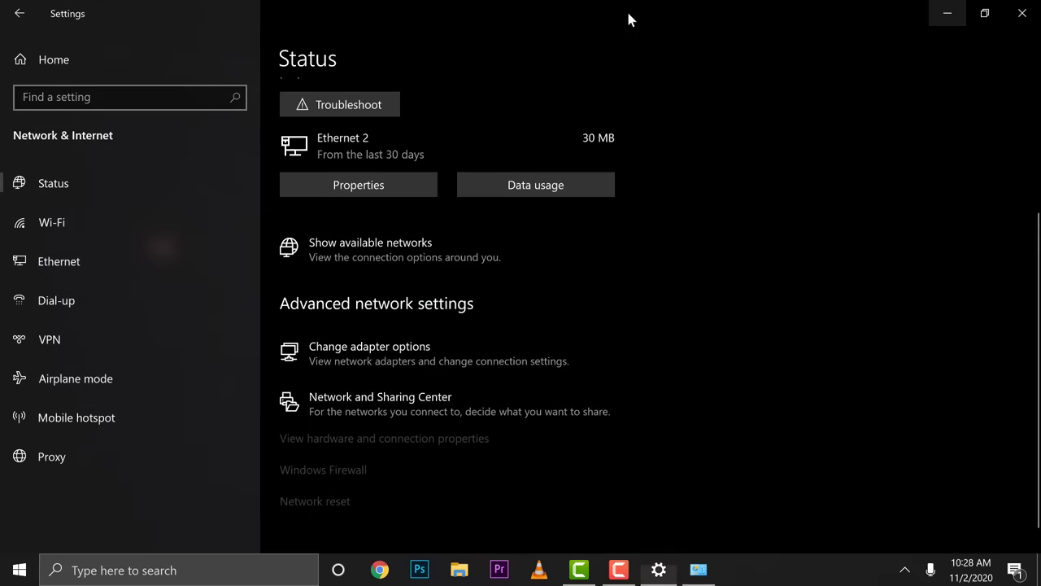
pyautogui.click(380, 570)
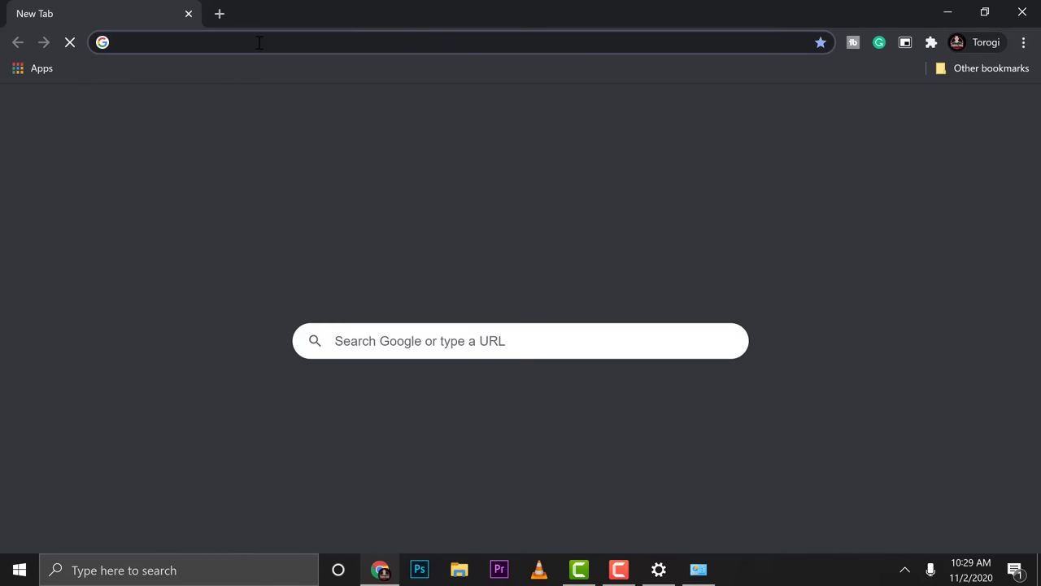
pyautogui.write('192.168')
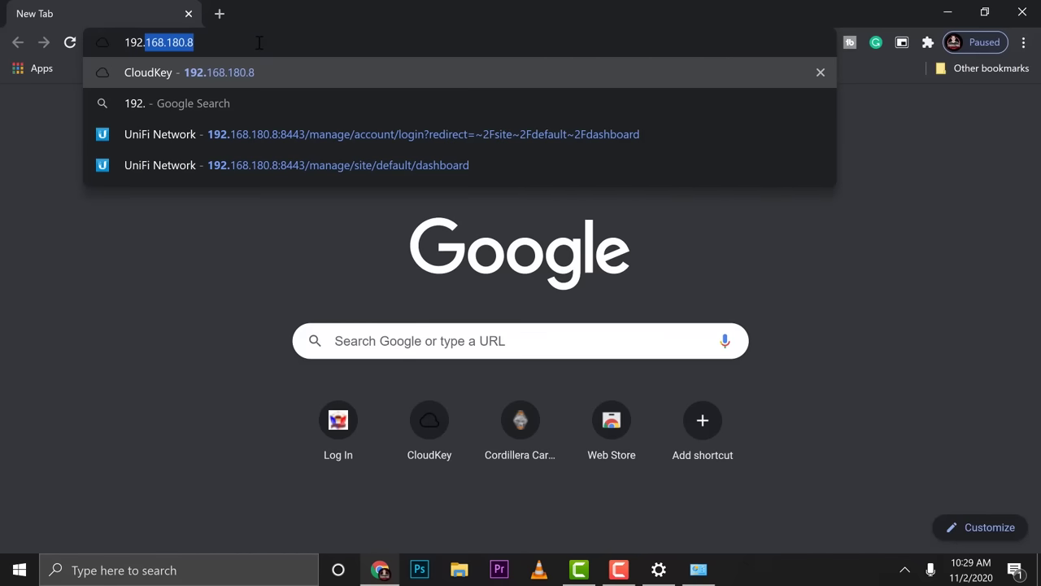
pyautogui.write('.1.20')
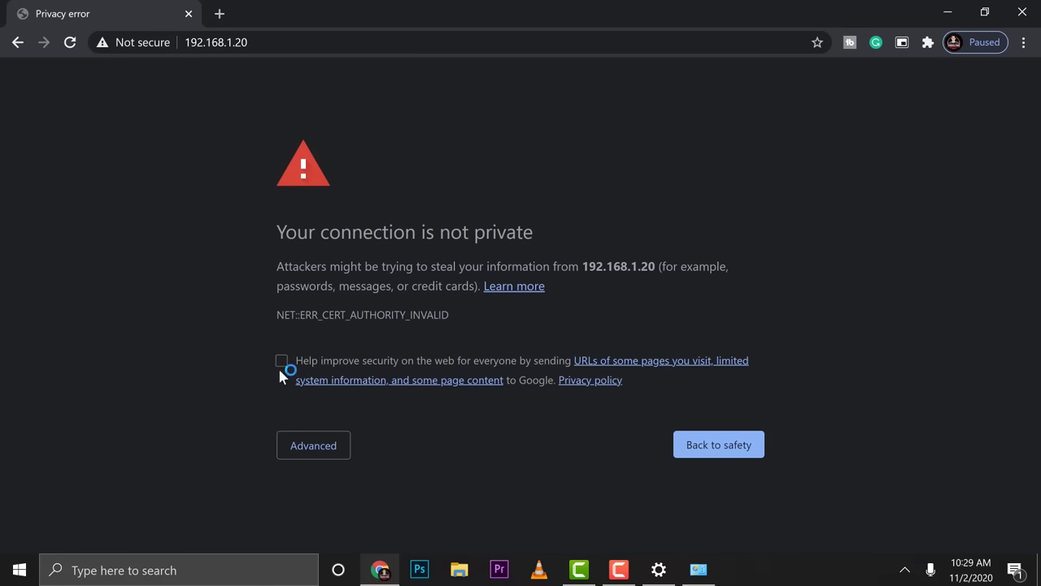
pyautogui.click(308, 441)
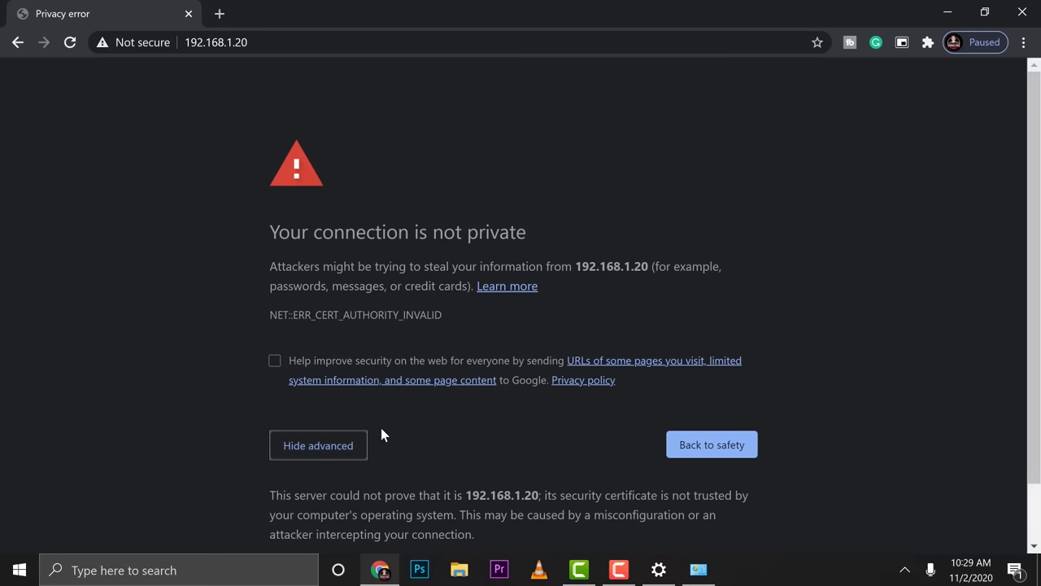
pyautogui.scroll(-1, 380, 425)
pyautogui.click(388, 506)
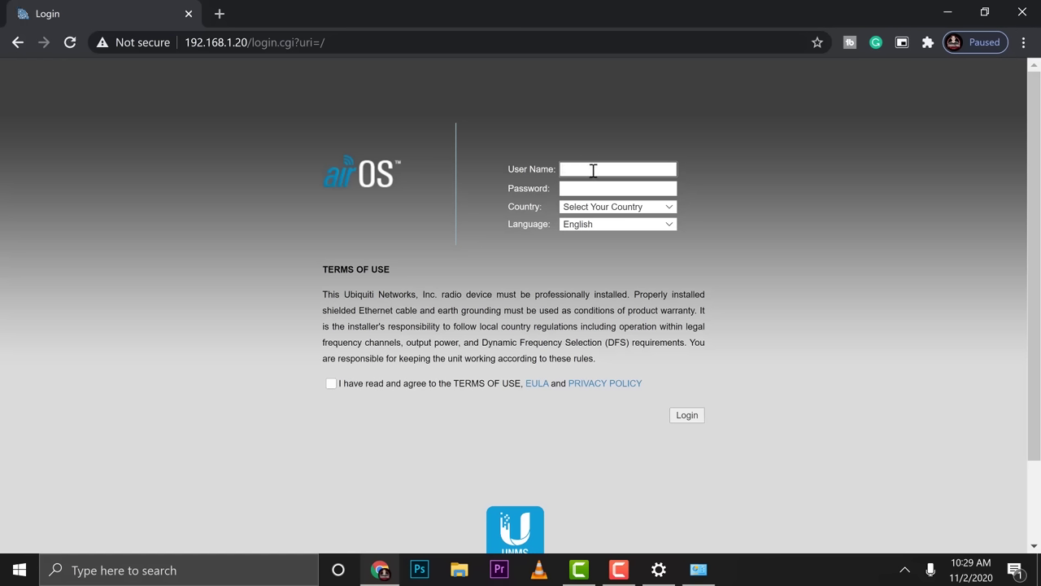
# Sign in to airOS with the default credentials, choosing Philippines as country, resubmitting the login once.
pyautogui.press('Tab')
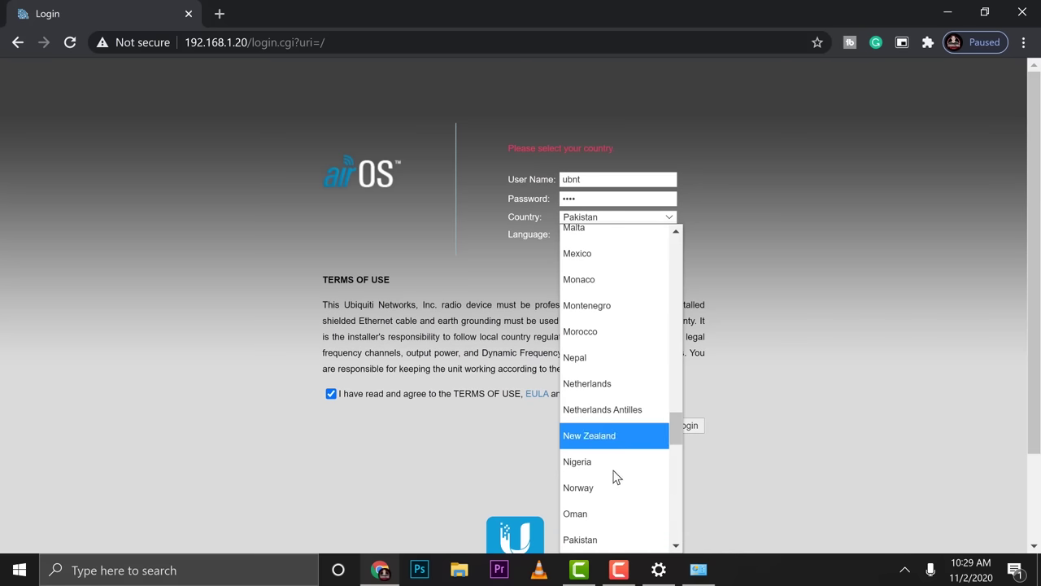
pyautogui.scroll(-5, 612, 488)
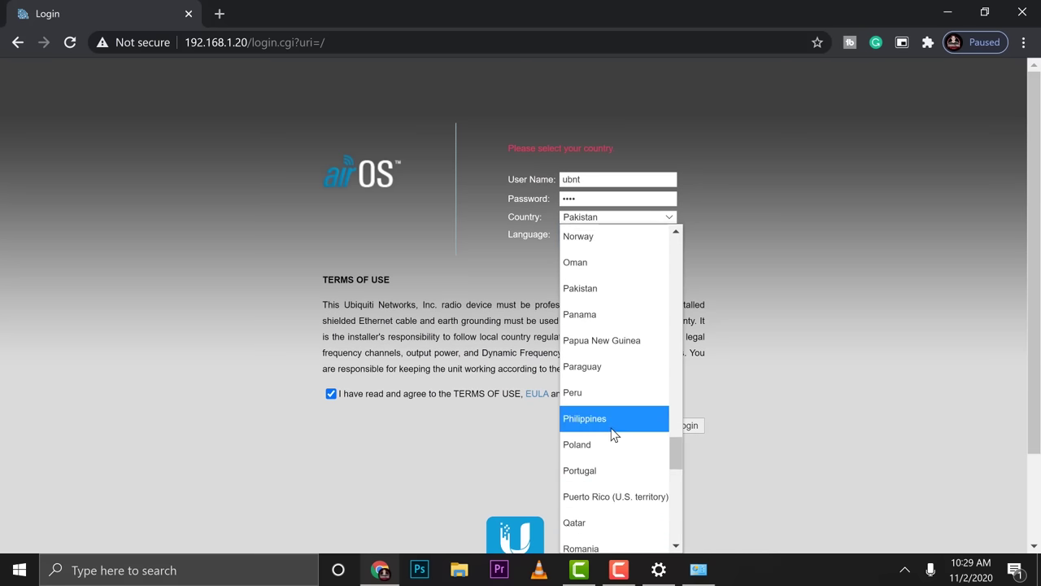
pyautogui.click(614, 418)
pyautogui.click(691, 429)
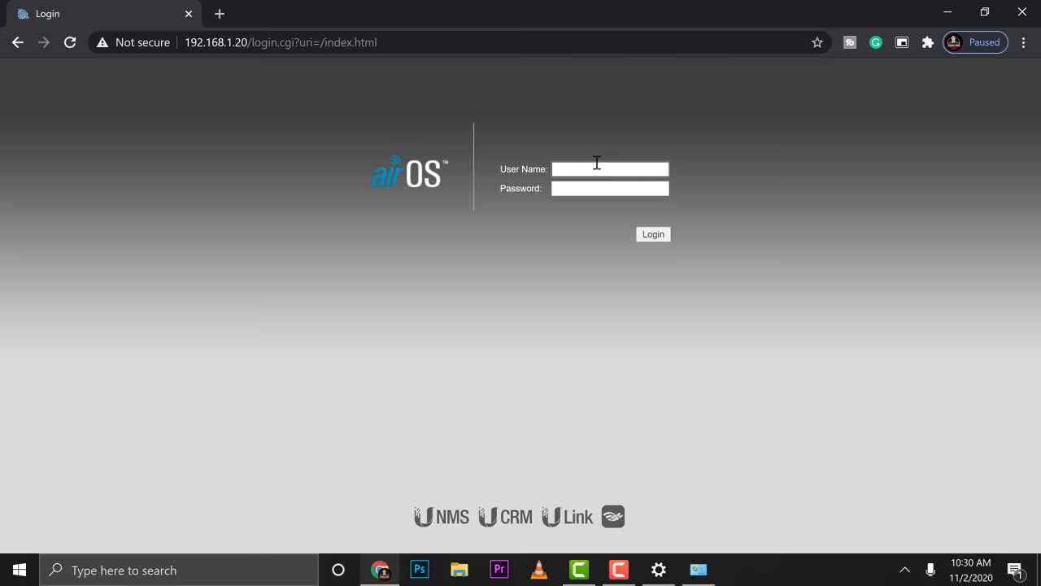
pyautogui.press('Tab')
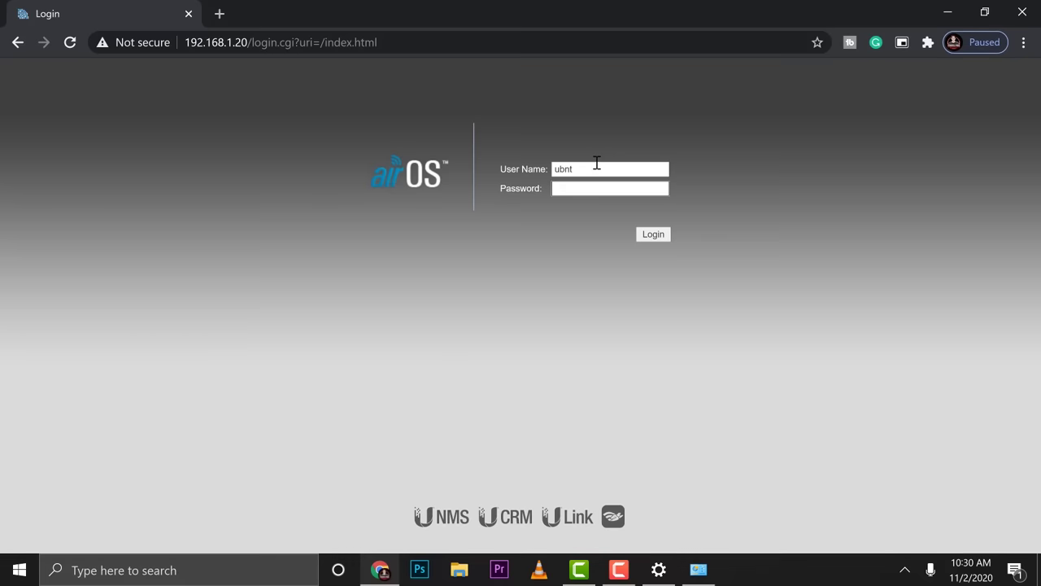
pyautogui.press('Return')
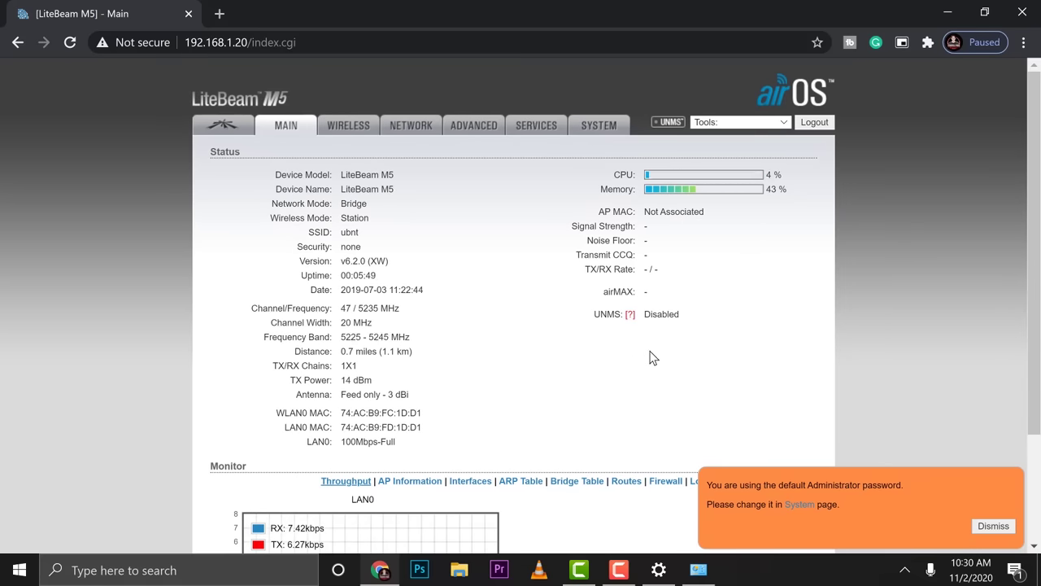
# On the System tab, replace the default administrator password with a new password and submit it.
pyautogui.click(605, 136)
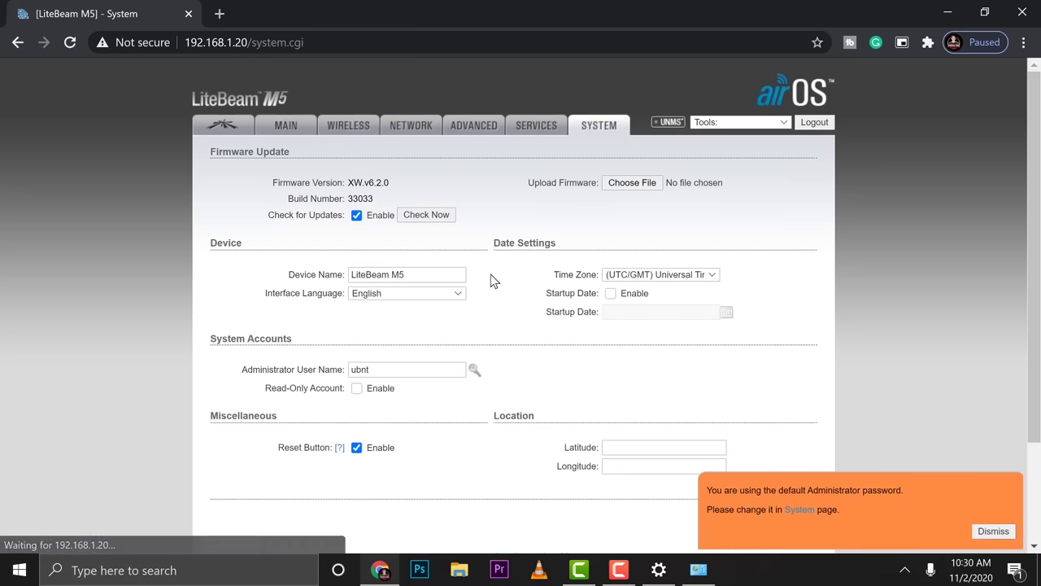
pyautogui.click(392, 369)
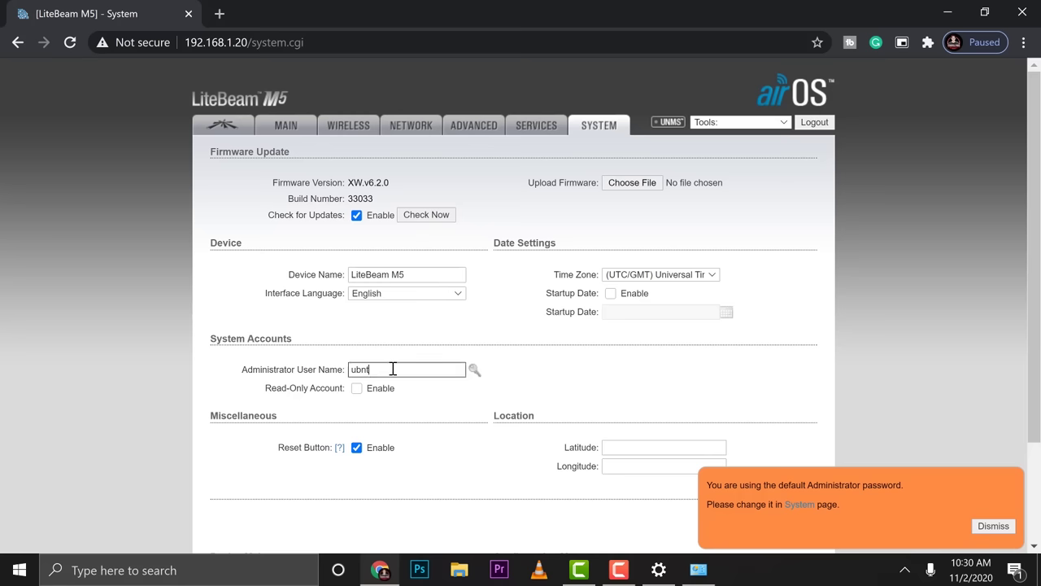
pyautogui.scroll(-2, 393, 369)
pyautogui.click(806, 389)
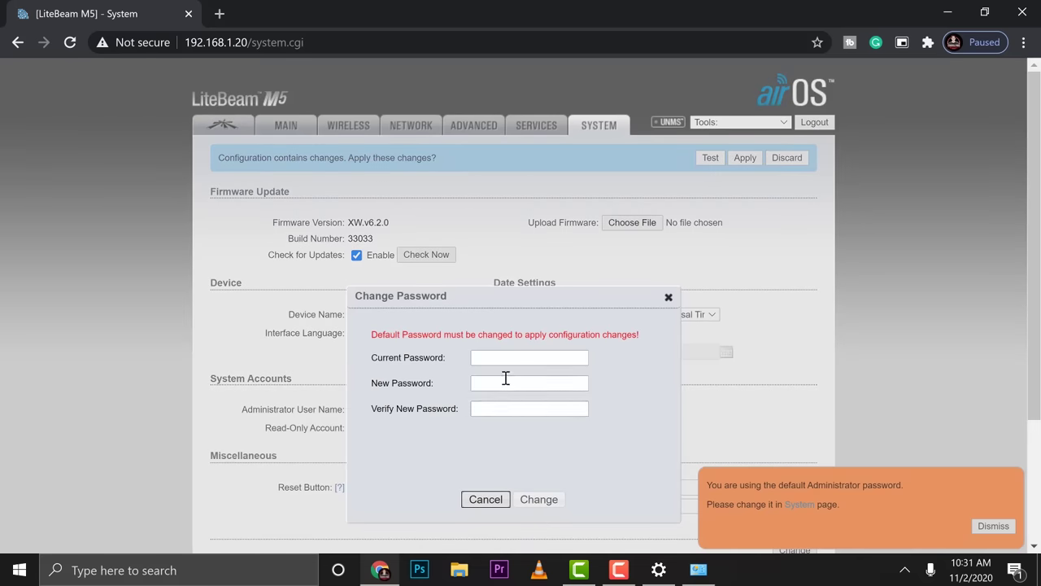
pyautogui.click(545, 352)
pyautogui.press('Tab')
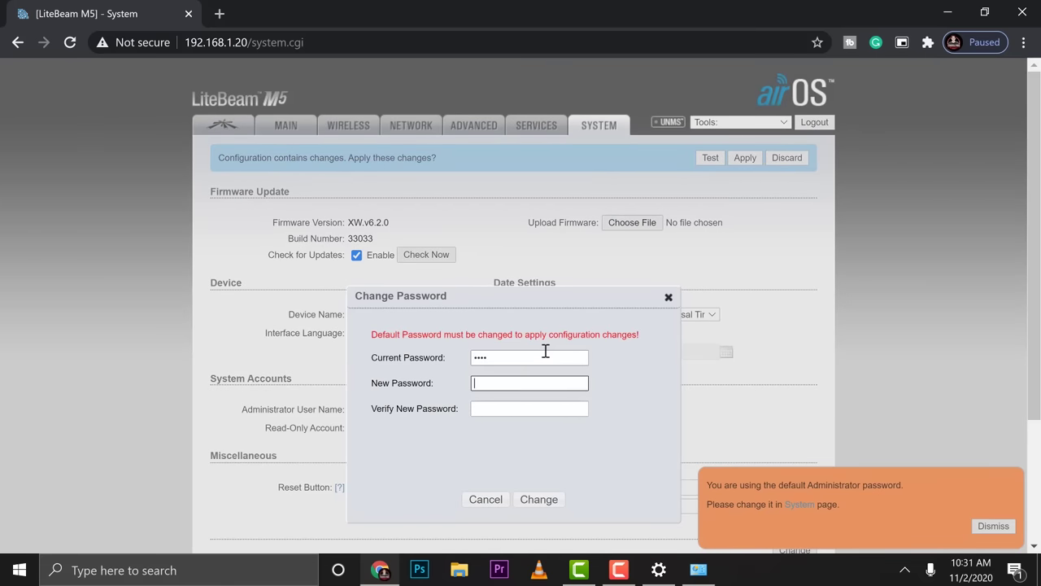
pyautogui.press('Tab')
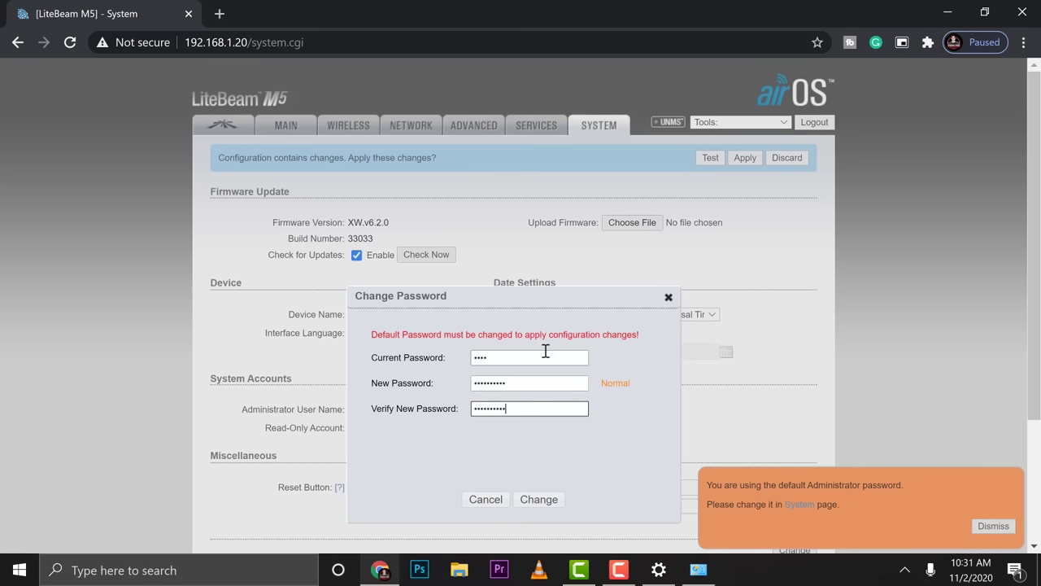
pyautogui.click(538, 499)
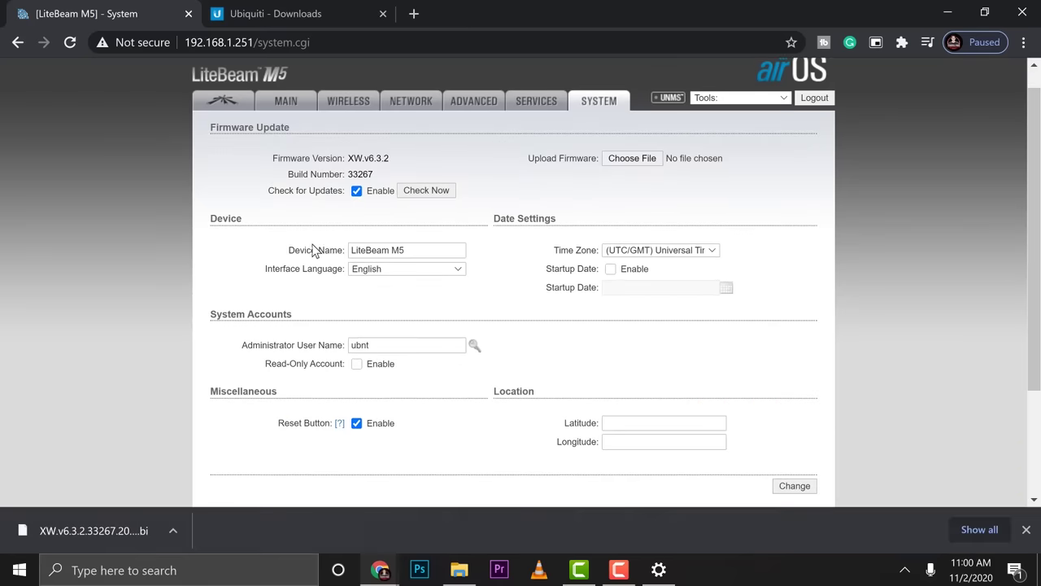
# Set the Device Name to 'Site A', submit it, and apply the change.
pyautogui.moveTo(422, 252); pyautogui.dragTo(335, 252)
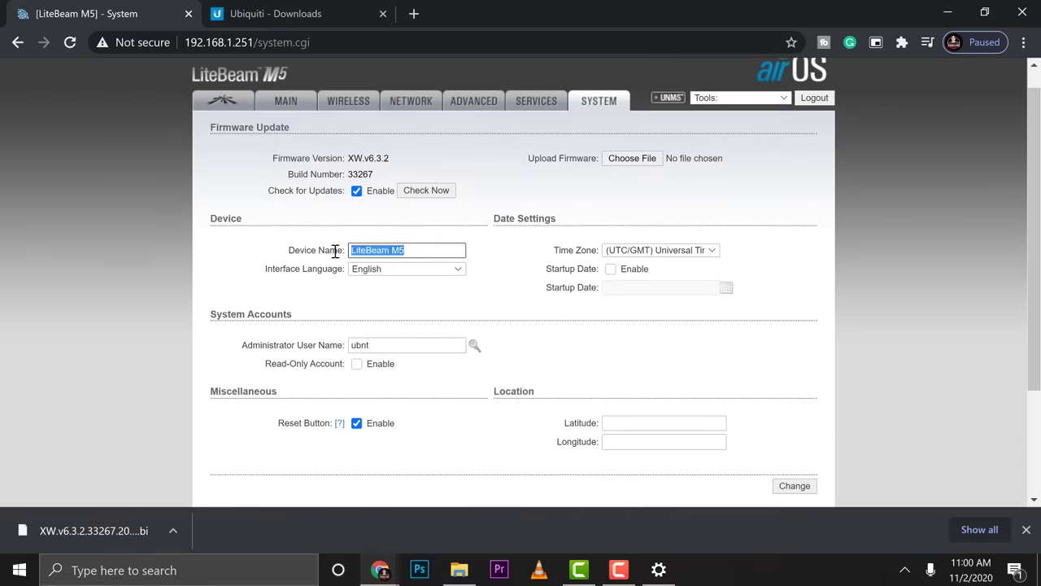
pyautogui.write('Site A')
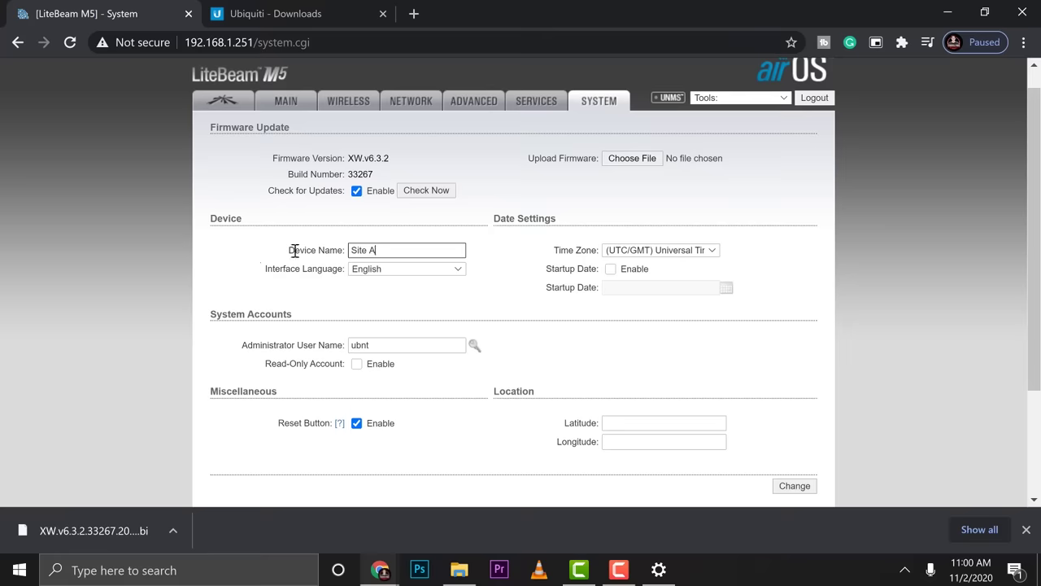
pyautogui.click(811, 484)
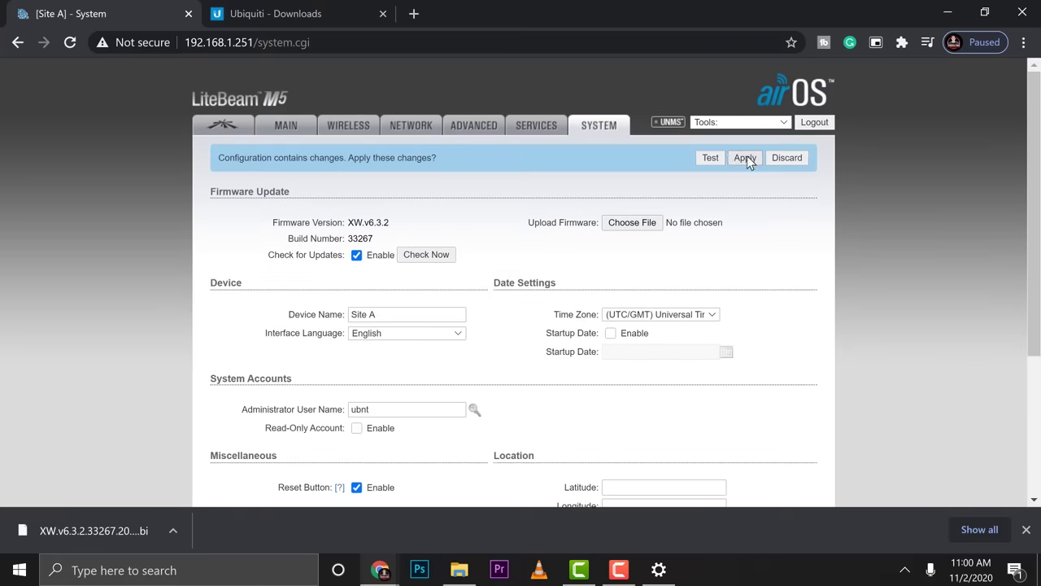
pyautogui.click(746, 159)
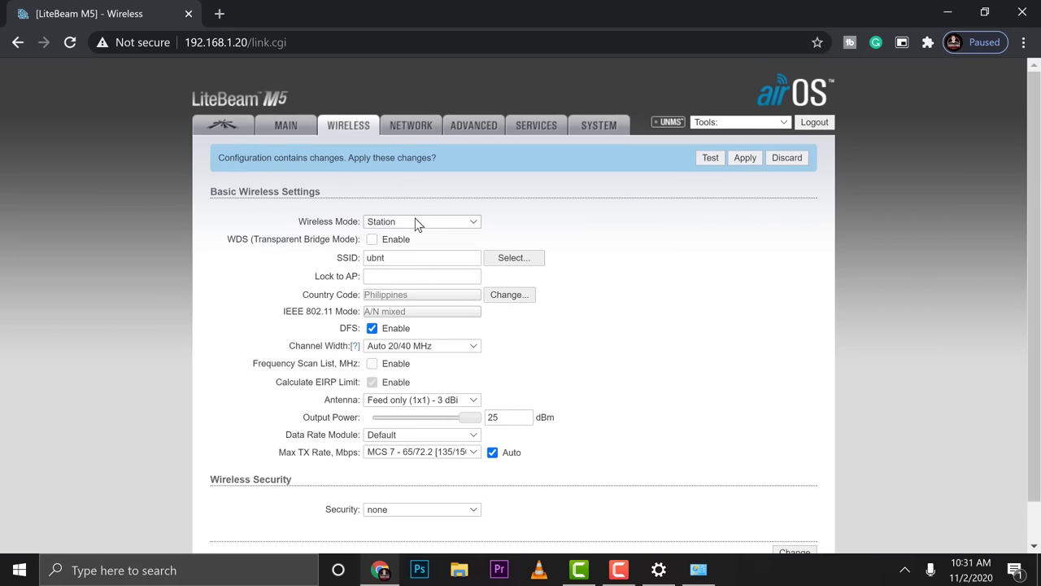
# Set Wireless Mode to Access Point, SSID TorogiPro, and WPA2-AES security with a preshared key.
pyautogui.click(423, 223)
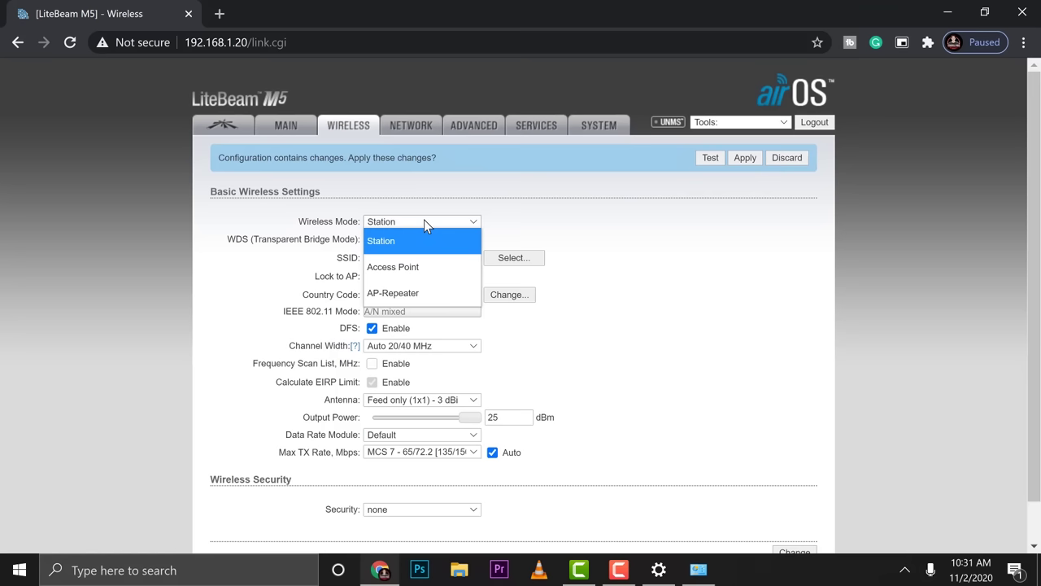
pyautogui.click(426, 267)
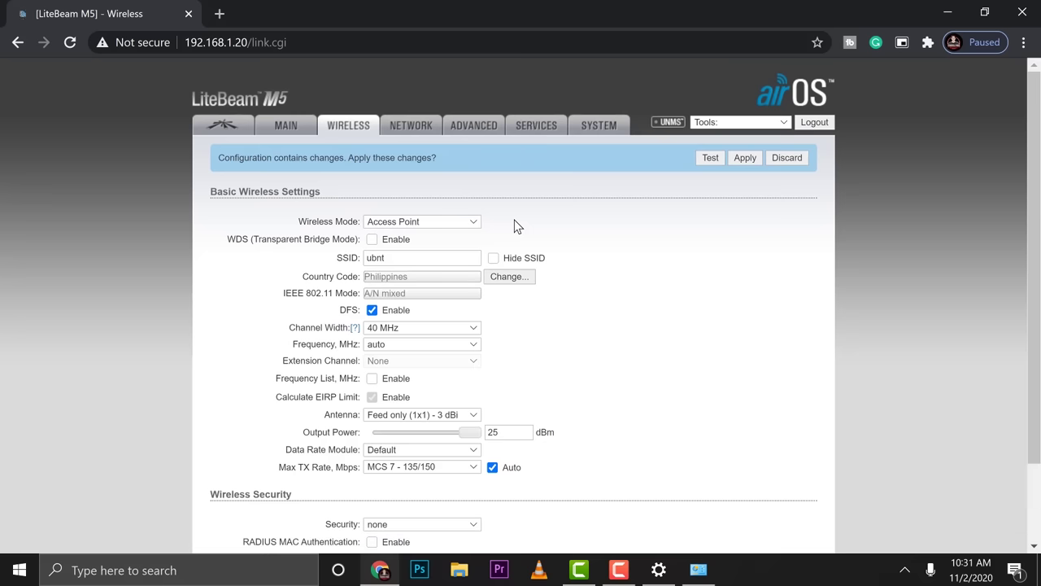
pyautogui.doubleClick(411, 258)
pyautogui.write('TorogiPro')
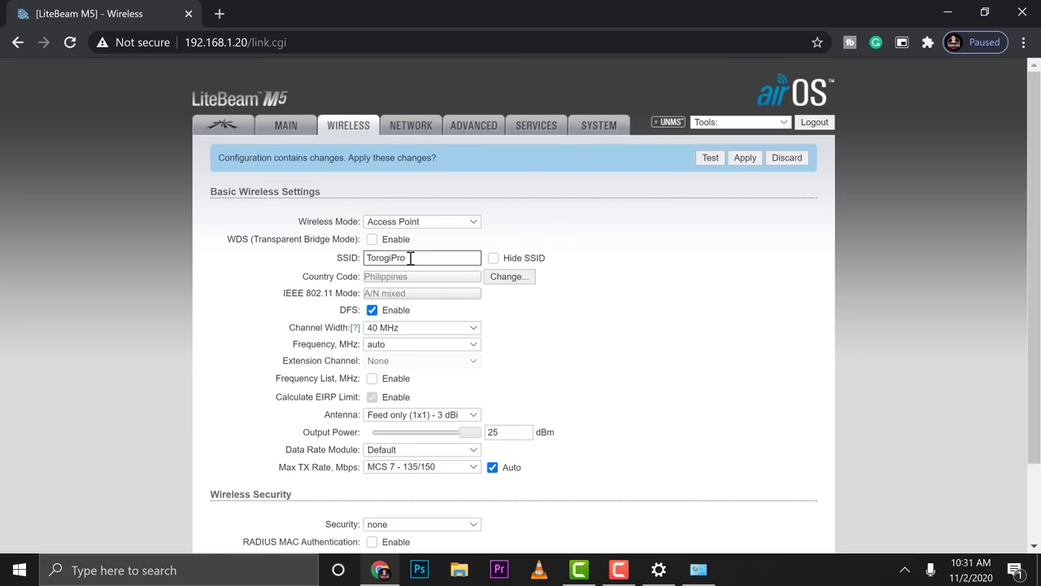
pyautogui.scroll(-1, 423, 342)
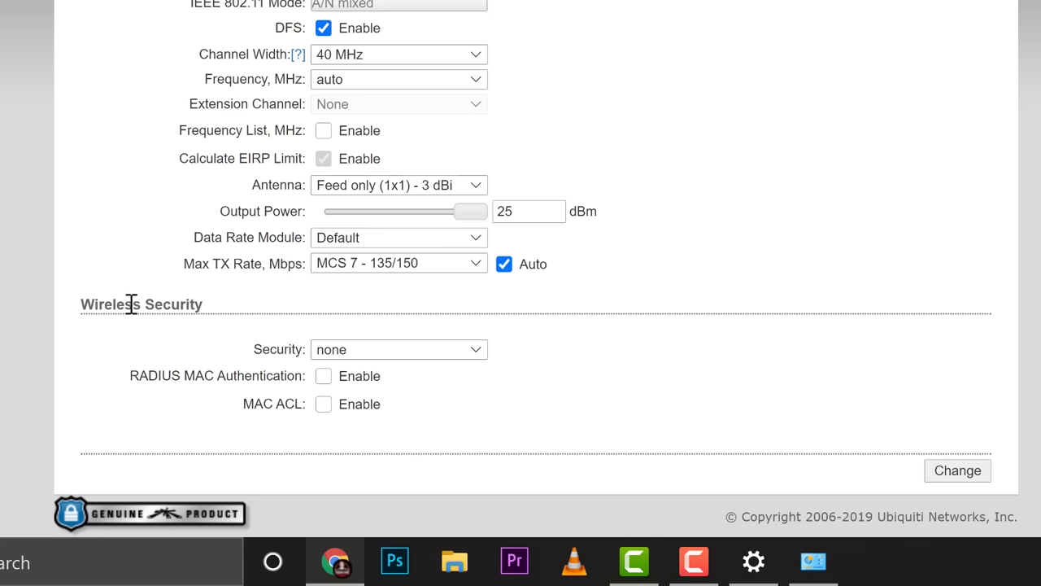
pyautogui.click(375, 352)
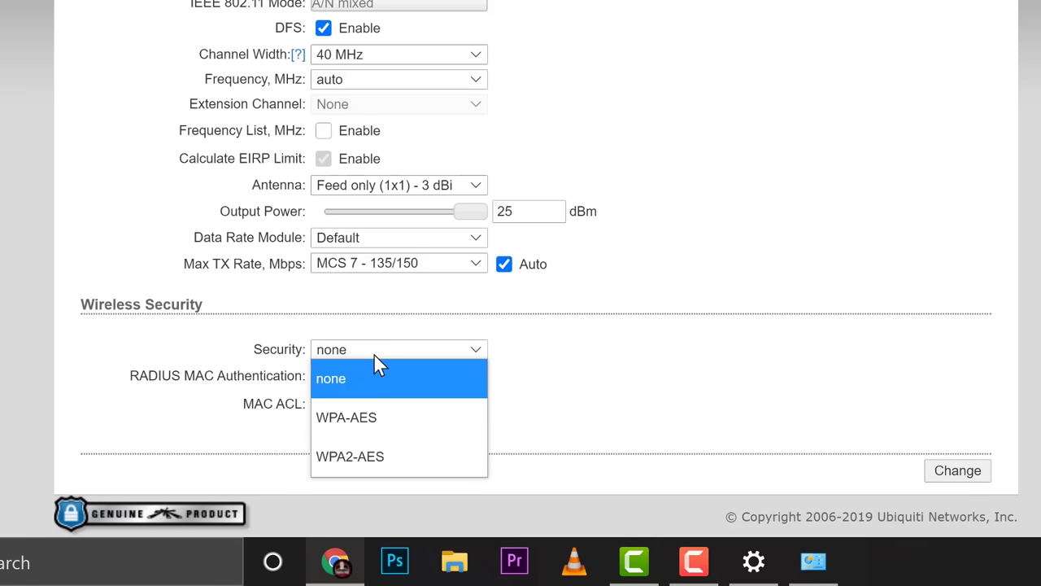
pyautogui.click(346, 459)
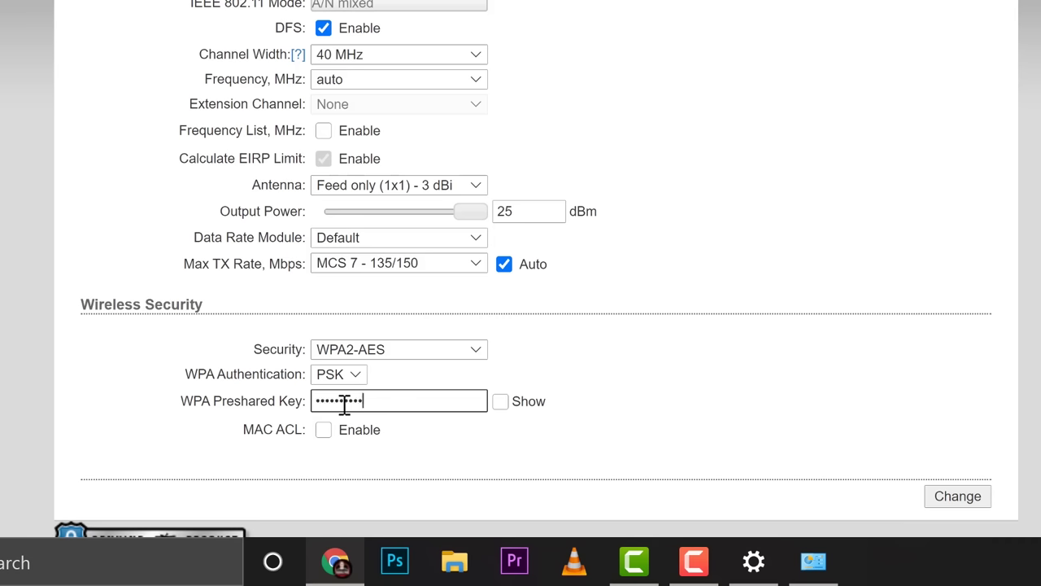
pyautogui.scroll(-1, 716, 378)
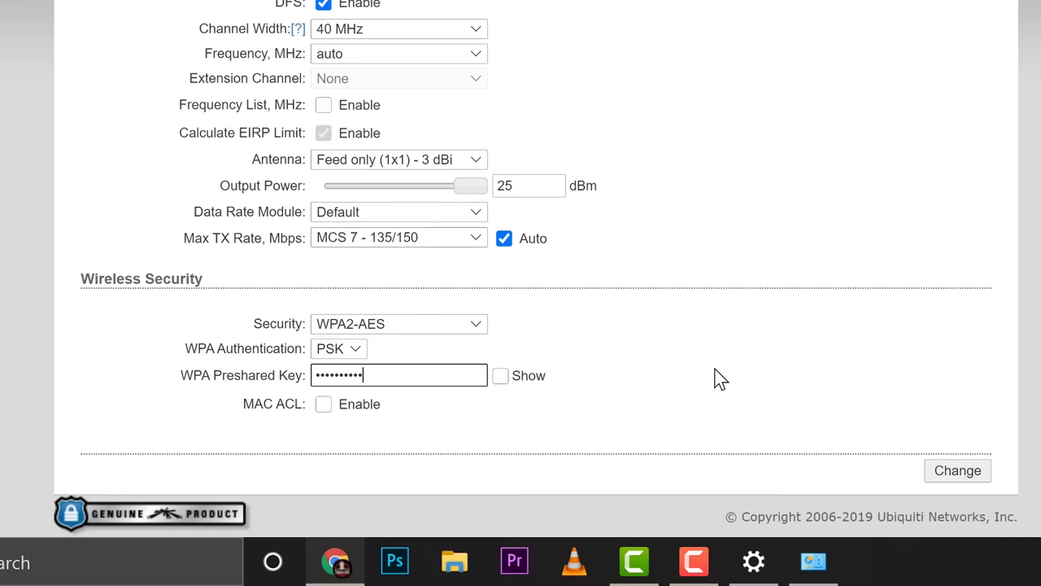
pyautogui.click(948, 470)
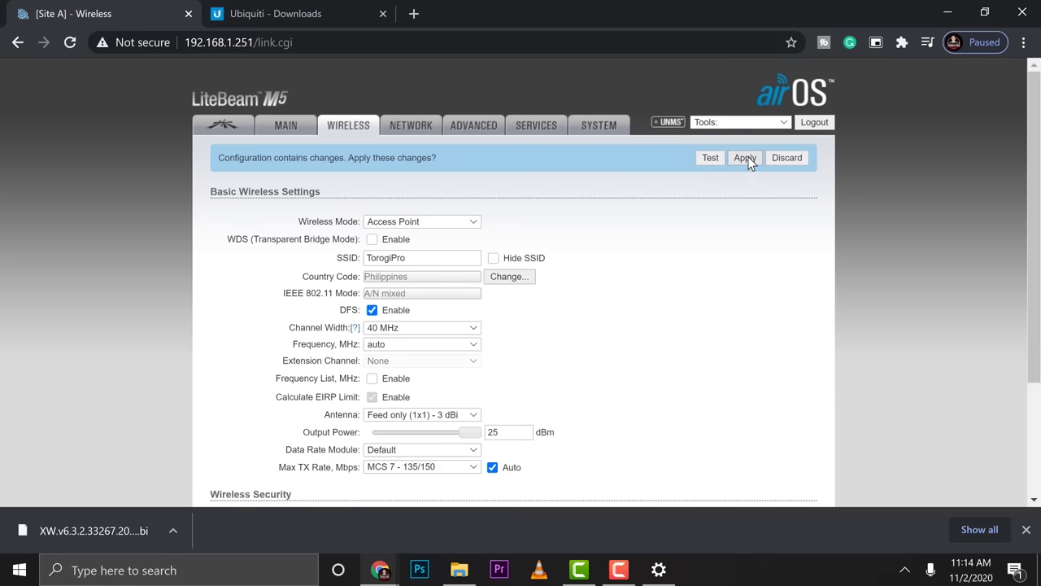
# Apply the wireless changes, then keep Bridge mode and set management IP to 192.168.1.251.
pyautogui.click(748, 161)
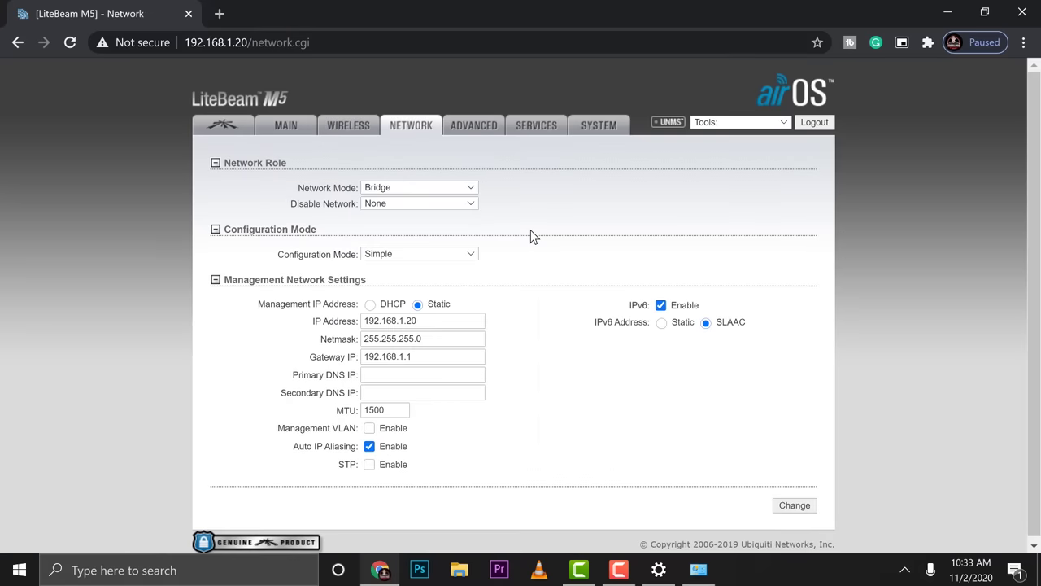
pyautogui.click(417, 190)
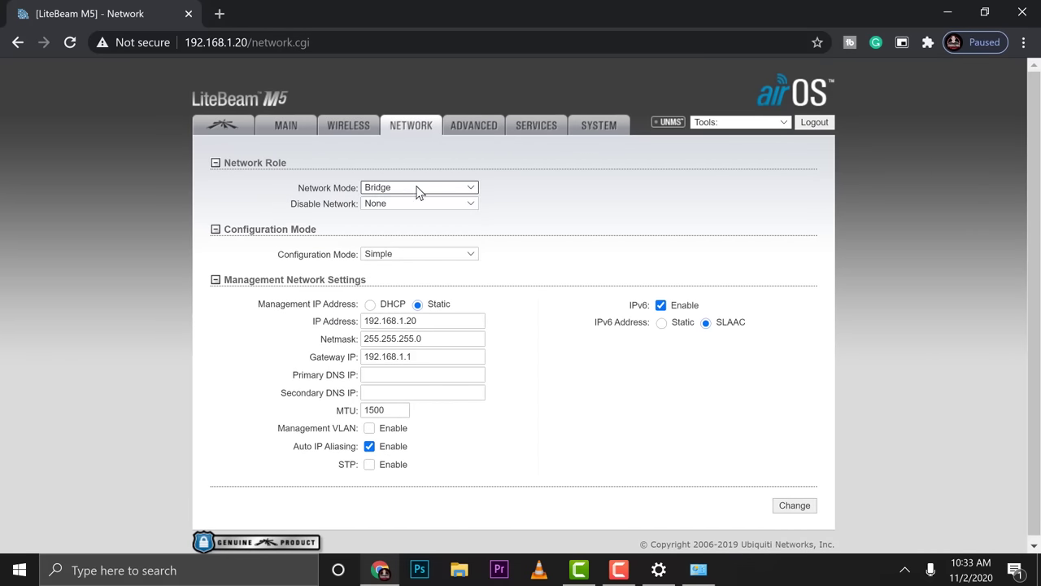
pyautogui.click(392, 208)
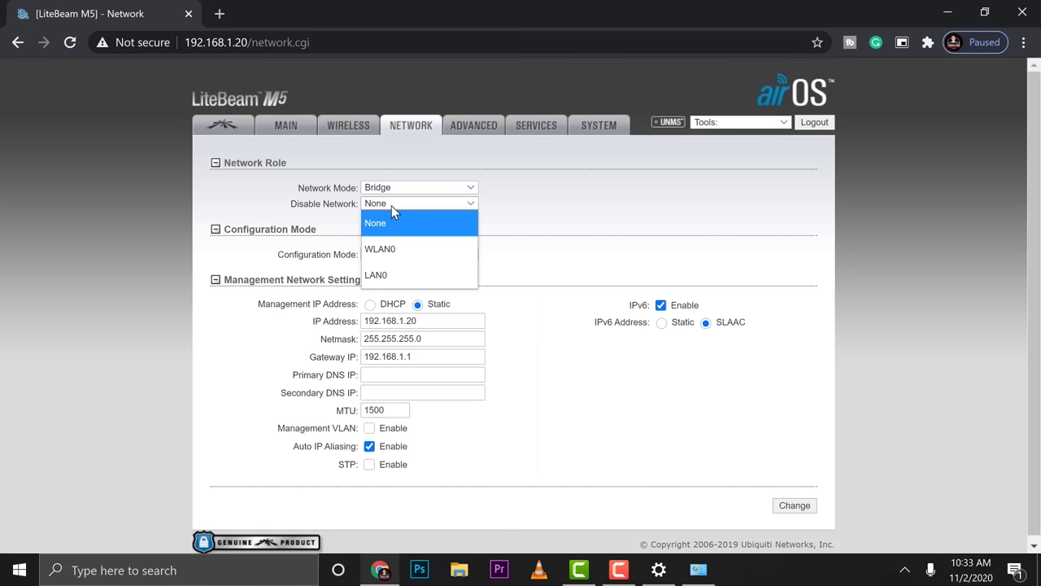
pyautogui.click(392, 207)
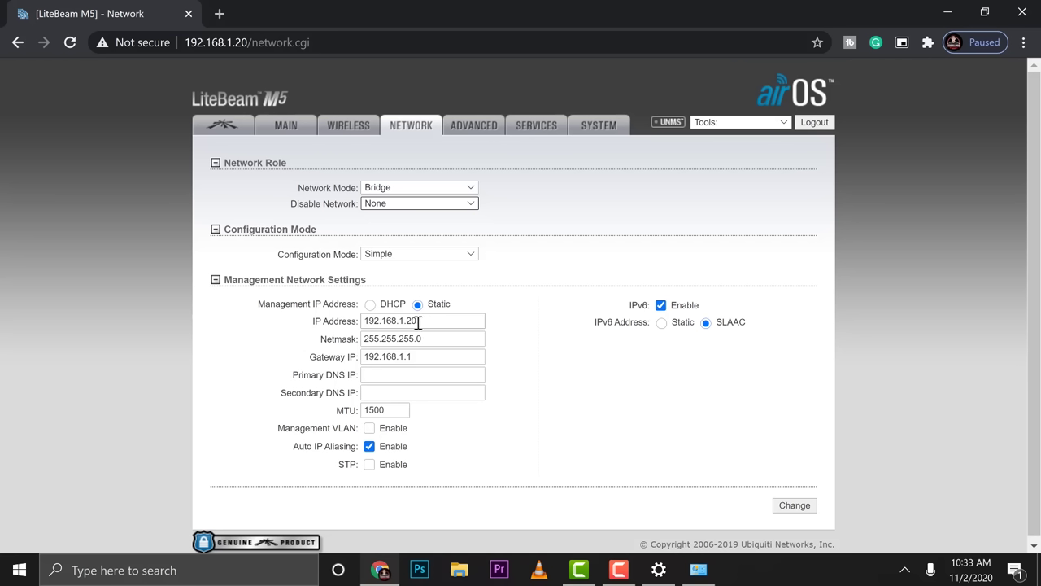
pyautogui.click(418, 322)
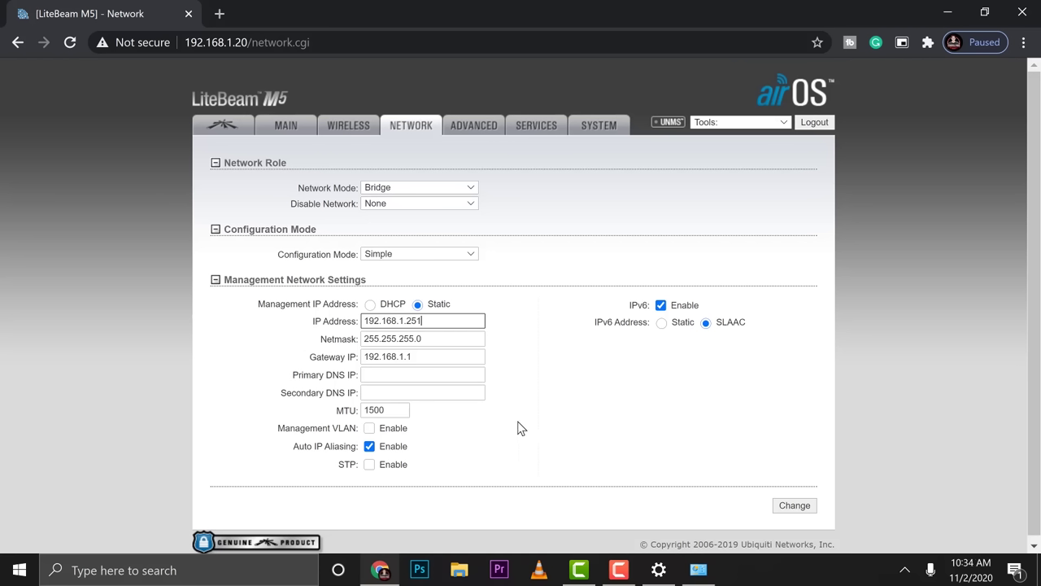
pyautogui.click(806, 505)
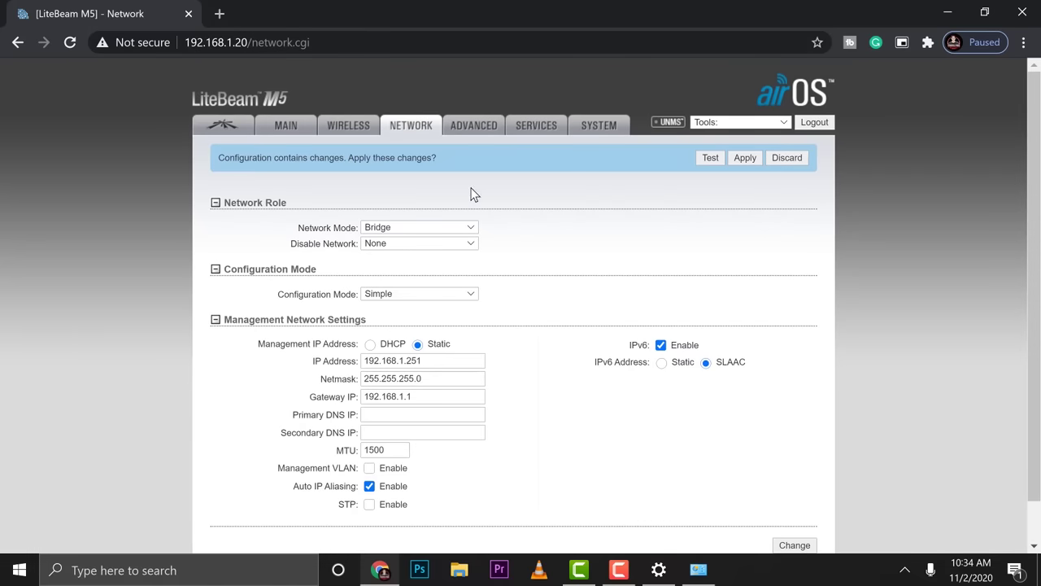
# Apply the network change and point the browser at the new address 192.168.1.251.
pyautogui.click(745, 158)
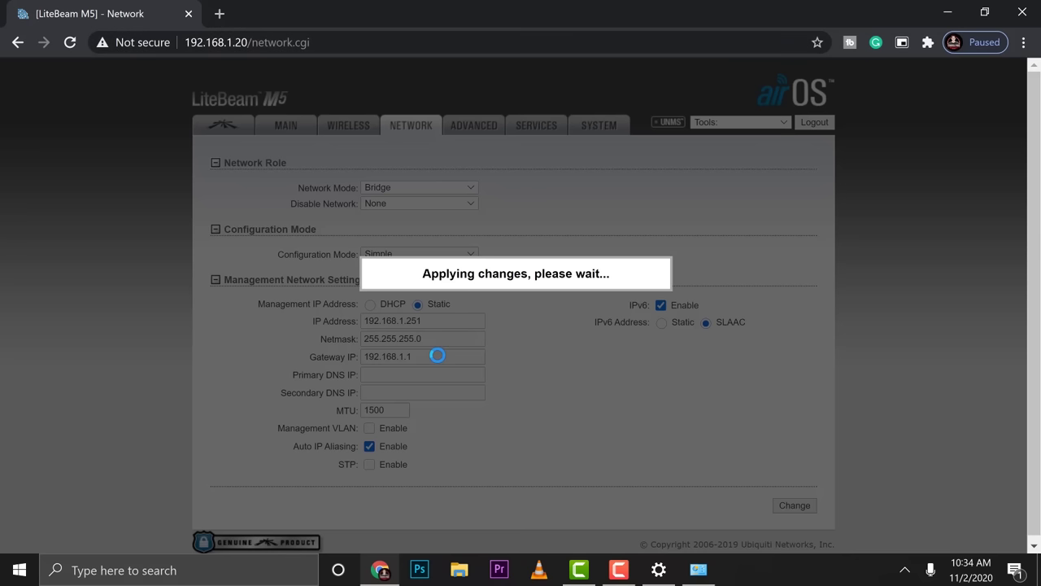
pyautogui.click(244, 43)
pyautogui.click(244, 43)
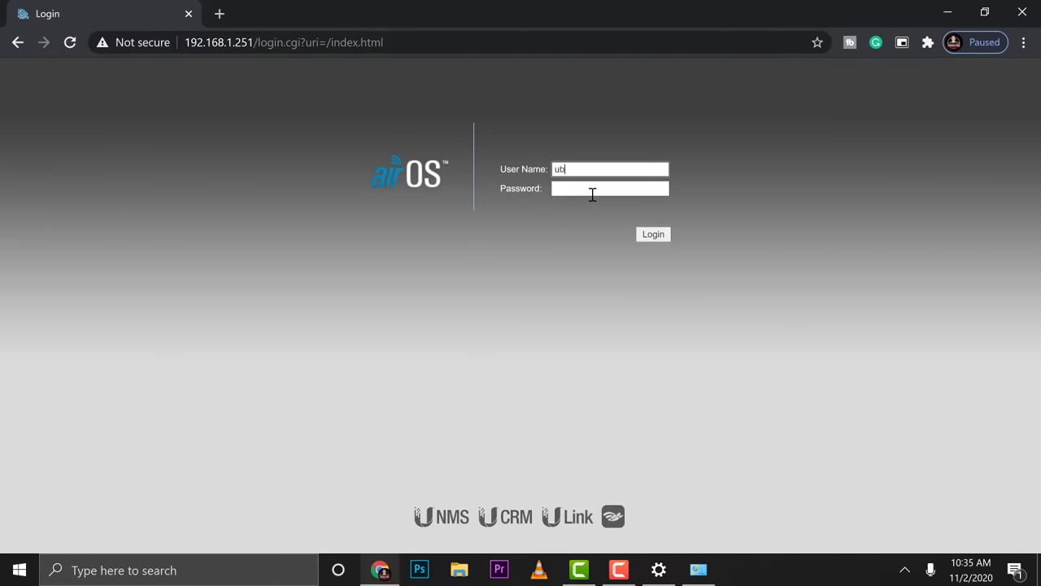
# Finish entering the user name and password to log back in at 192.168.1.251.
pyautogui.write('nt')
pyautogui.press('Tab')
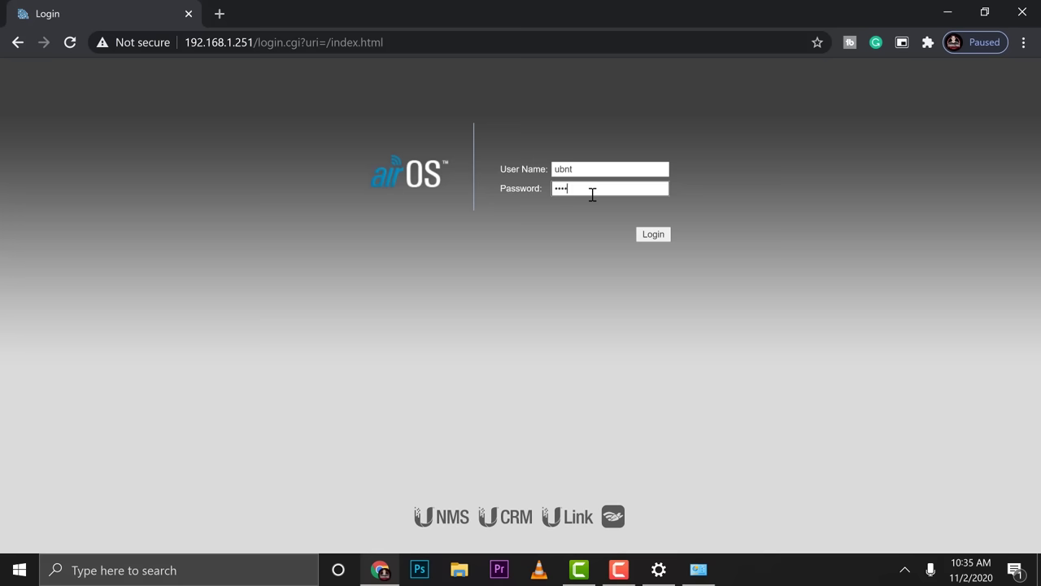
pyautogui.press('Return')
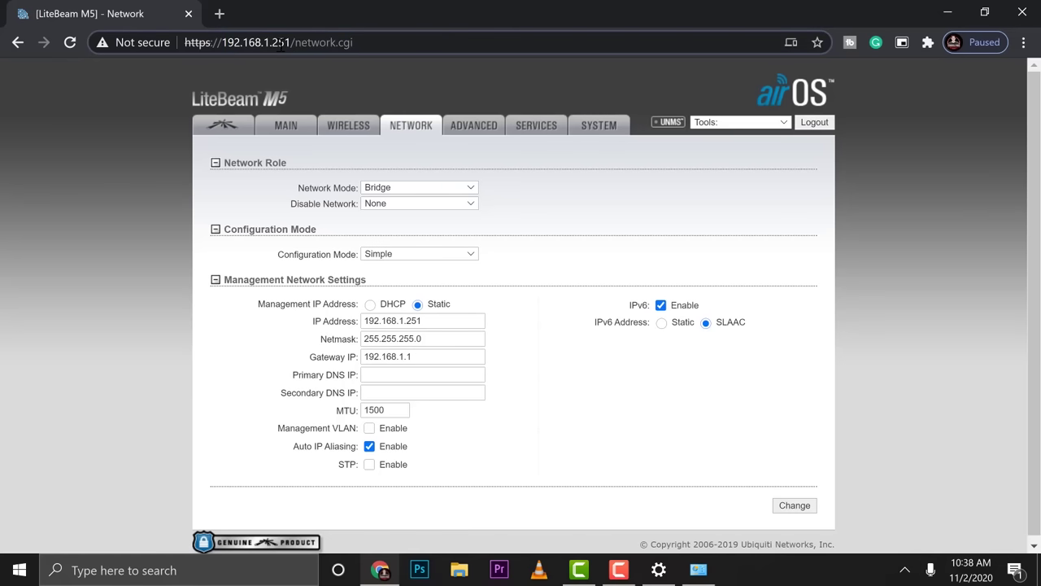
# Load the LiteBeam at 192.168.1.20 and continue past the browser's security warning.
pyautogui.moveTo(279, 44); pyautogui.dragTo(457, 53)
pyautogui.press('BackSpace')
pyautogui.press('BackSpace')
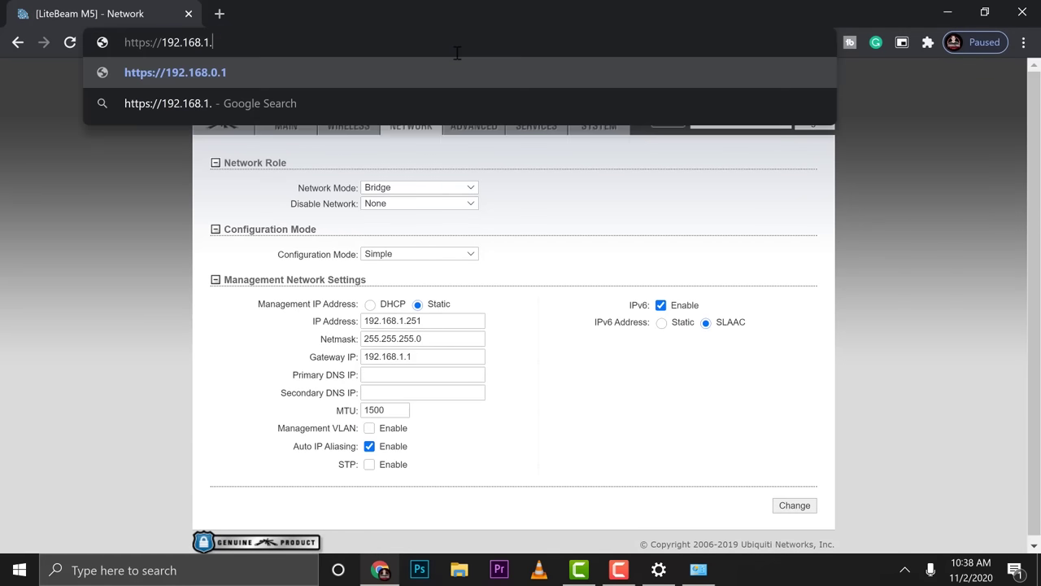
pyautogui.write('20')
pyautogui.press('Return')
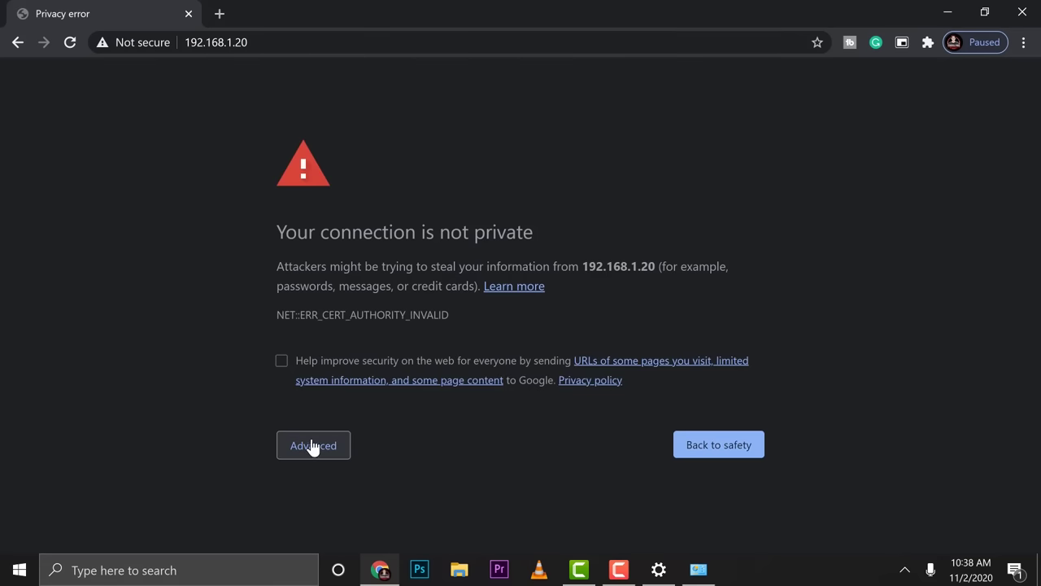
pyautogui.click(311, 446)
pyautogui.scroll(-1, 333, 499)
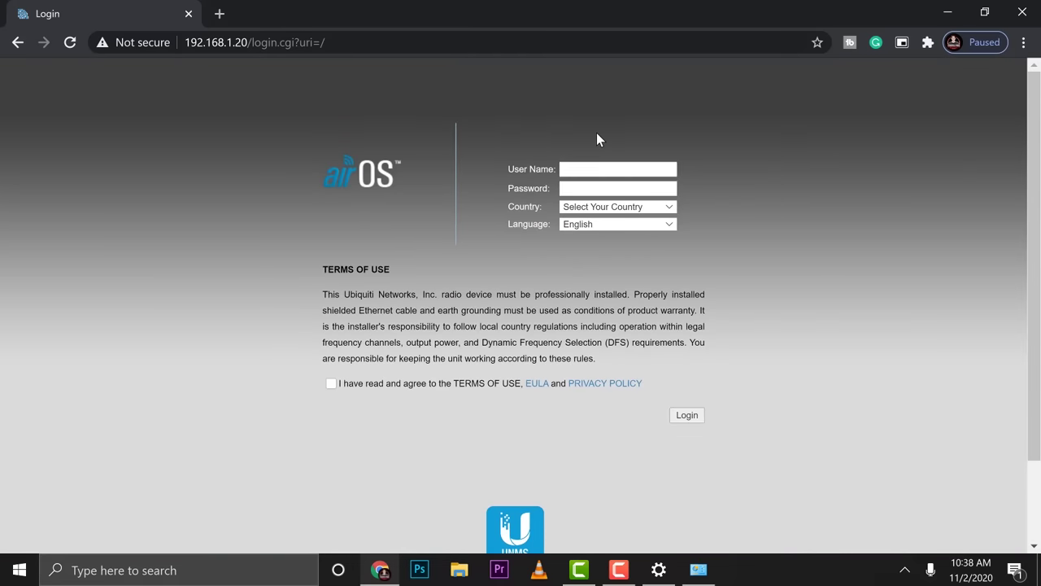
# Log in with the device credentials, country Philippines, and the terms of use accepted.
pyautogui.click(605, 167)
pyautogui.press('Tab')
pyautogui.click(642, 210)
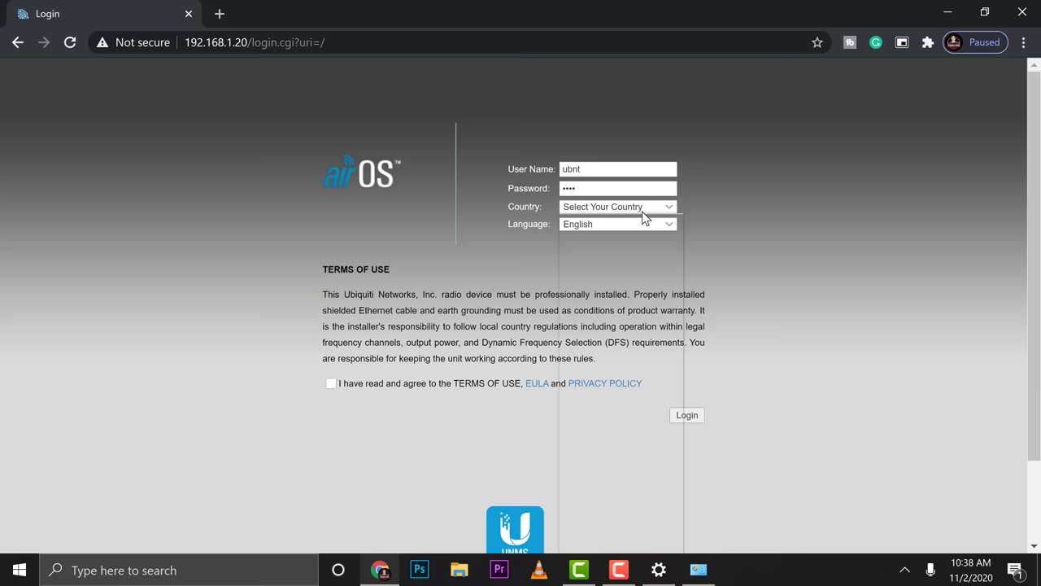
pyautogui.press('p')
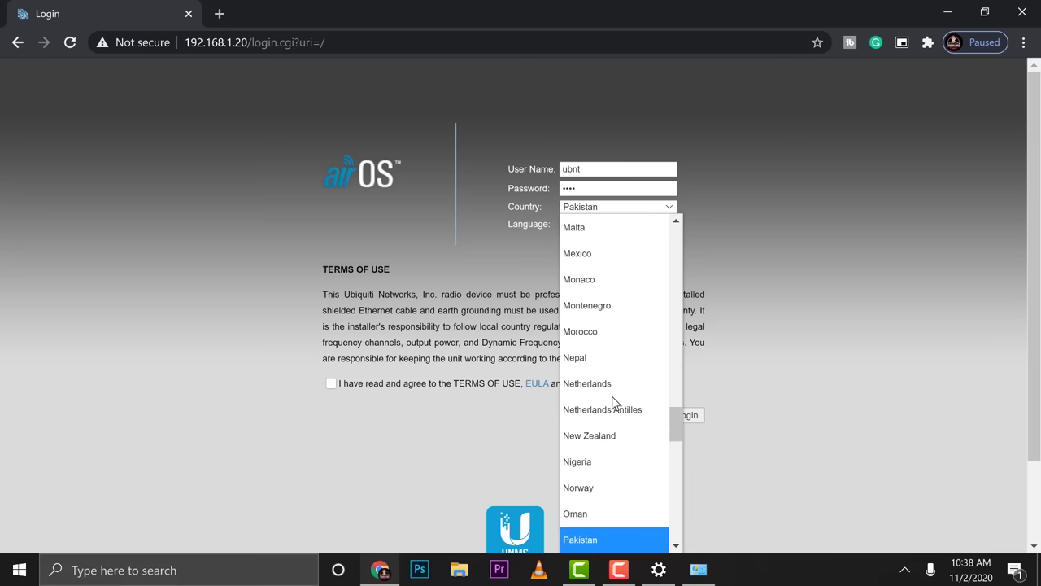
pyautogui.scroll(-2, 624, 482)
pyautogui.click(602, 537)
pyautogui.click(331, 383)
pyautogui.click(688, 415)
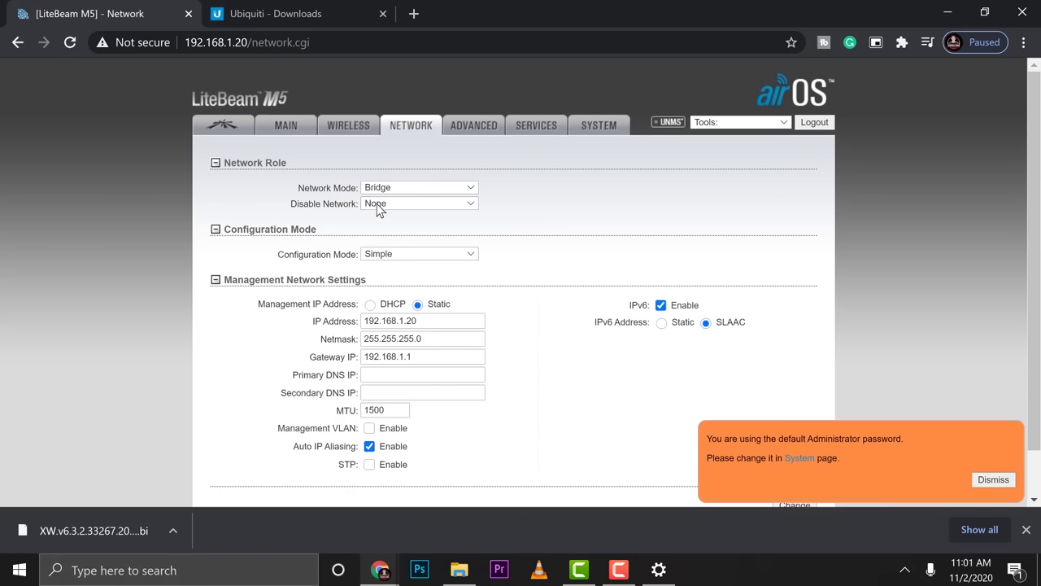
# Change the management IP from 192.168.1.20 to 192.168.1.252 and dismiss the default-password notice.
pyautogui.click(430, 322)
pyautogui.write('52')
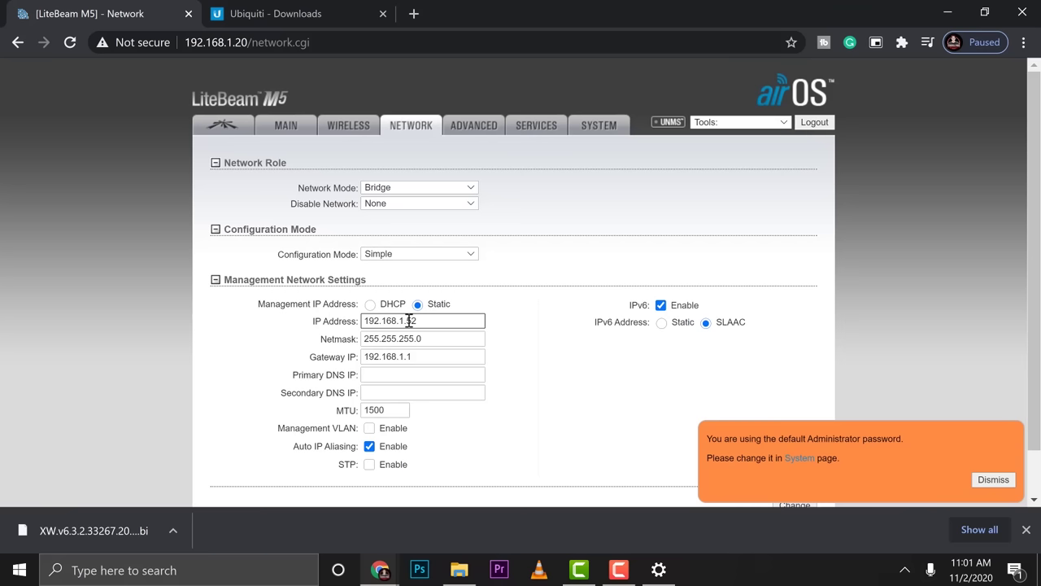
pyautogui.write('2')
pyautogui.scroll(-1, 488, 365)
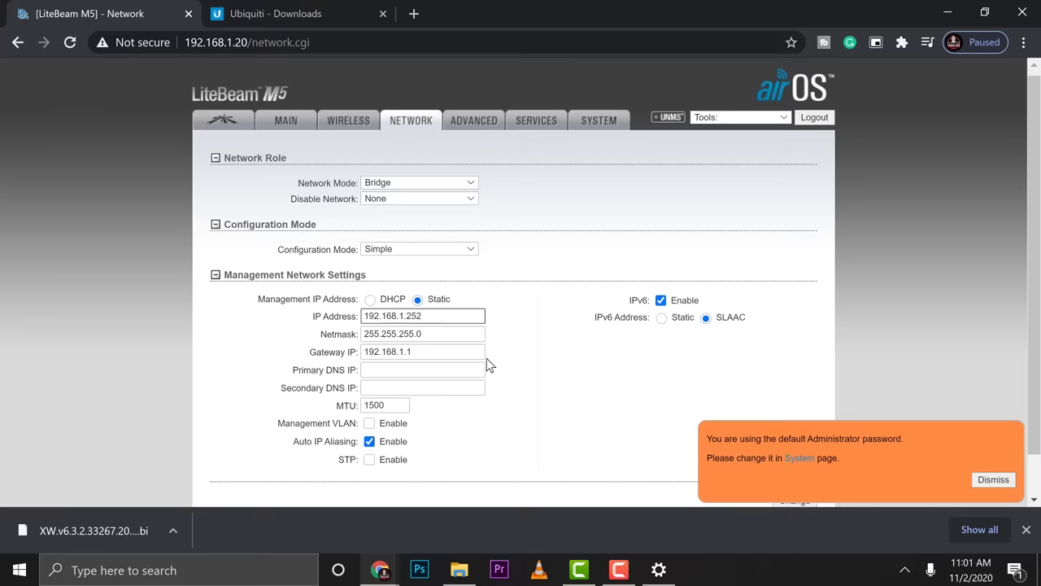
pyautogui.click(992, 480)
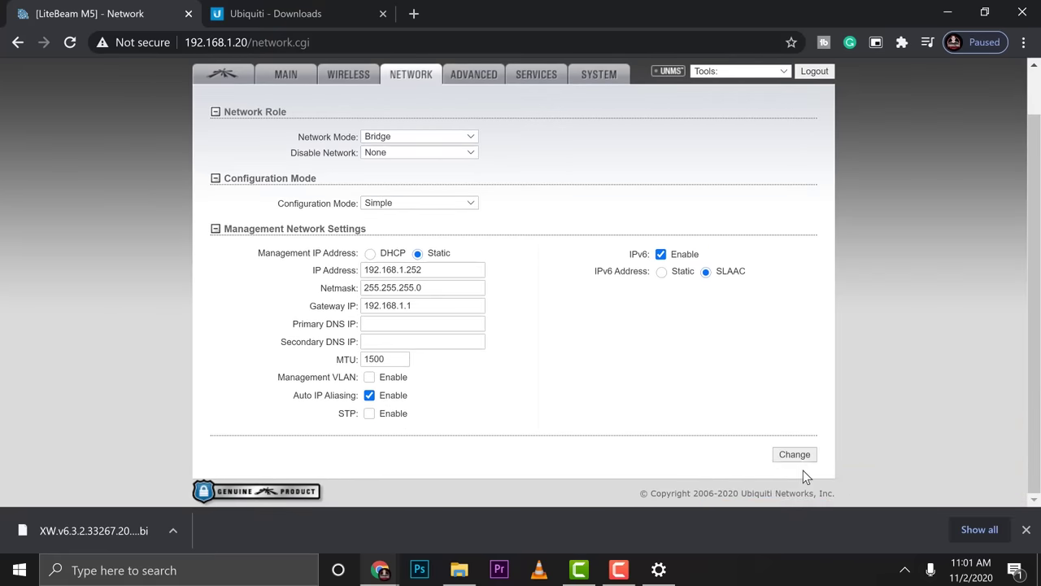
# Submit the IP change, then enter the current password and a new, verified administrator password.
pyautogui.click(792, 455)
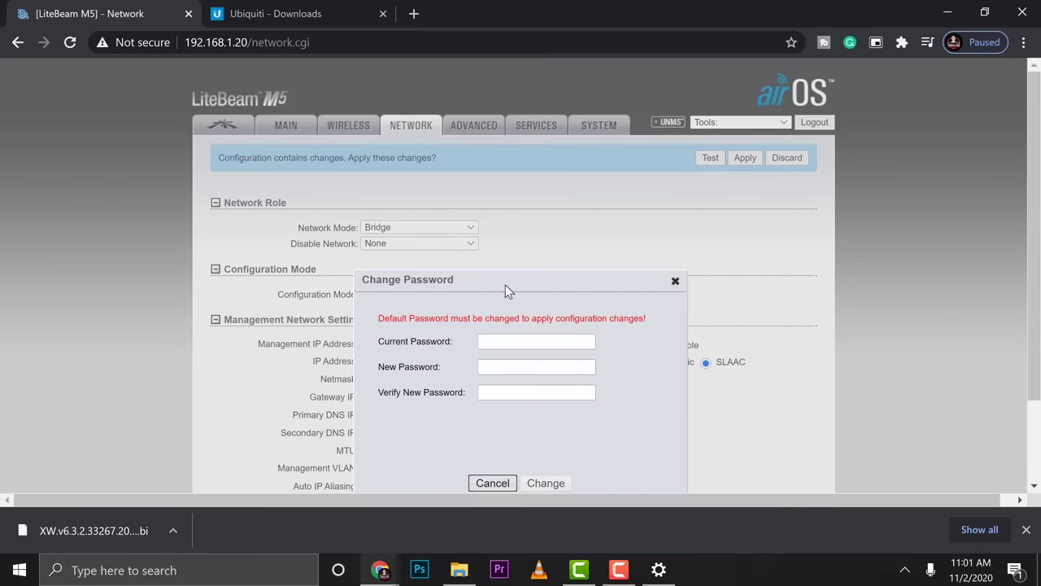
pyautogui.click(524, 345)
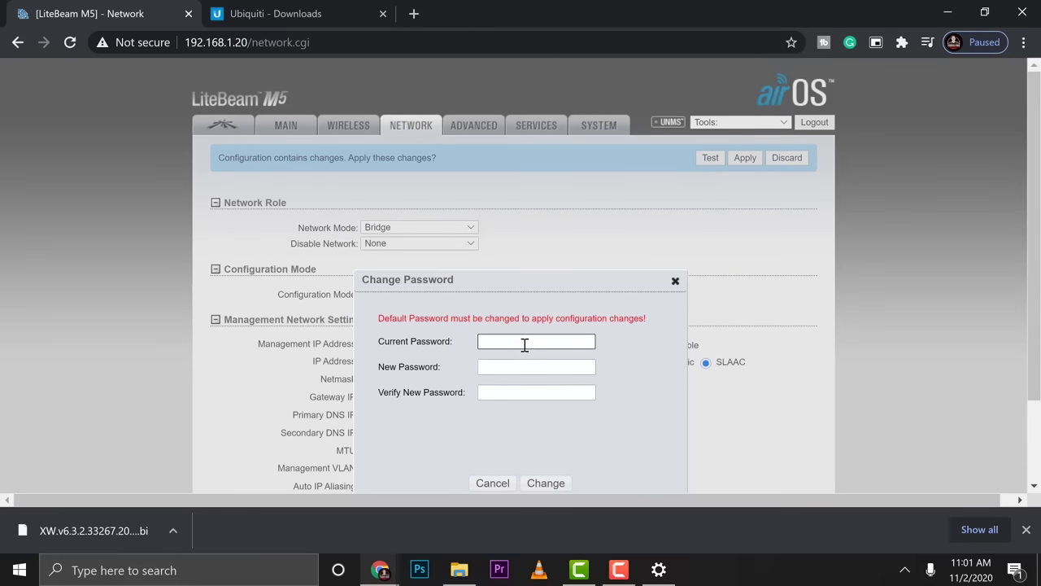
pyautogui.press('Tab')
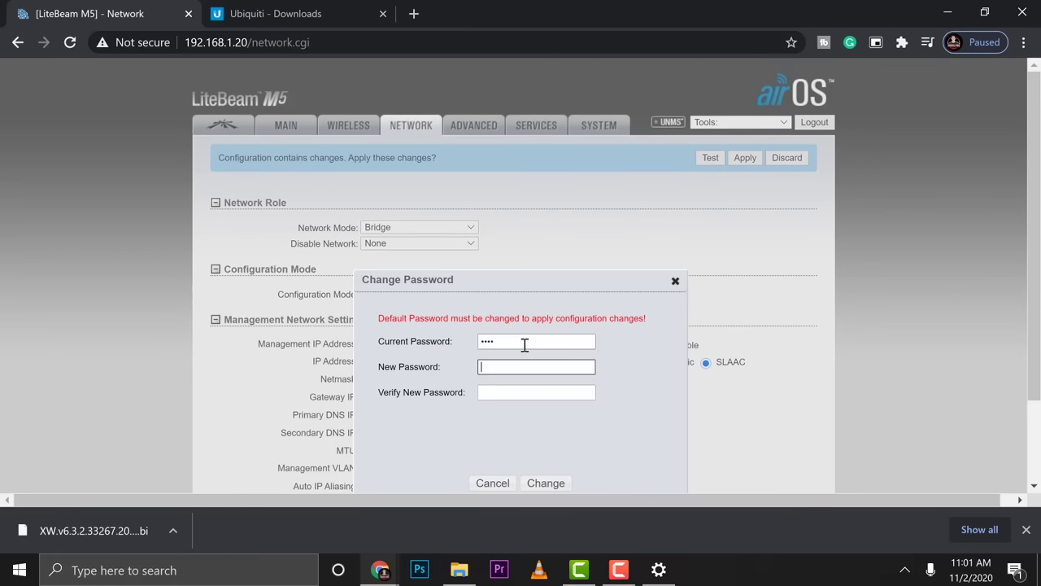
pyautogui.write('••••••••••')
pyautogui.press('Tab')
pyautogui.write('•')
pyautogui.scroll(-1, 174, 381)
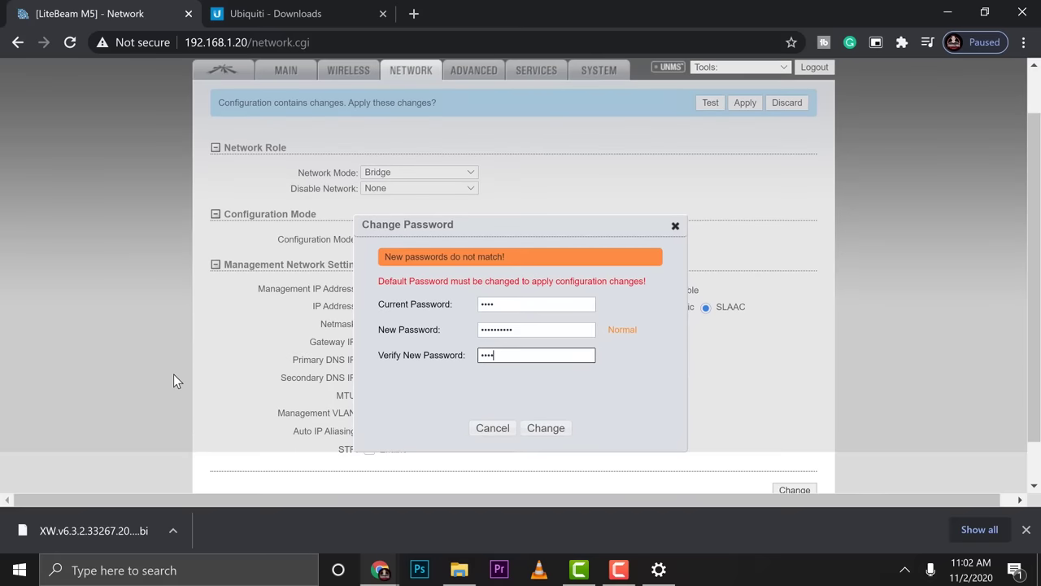
pyautogui.write('•••••••••')
pyautogui.click(549, 432)
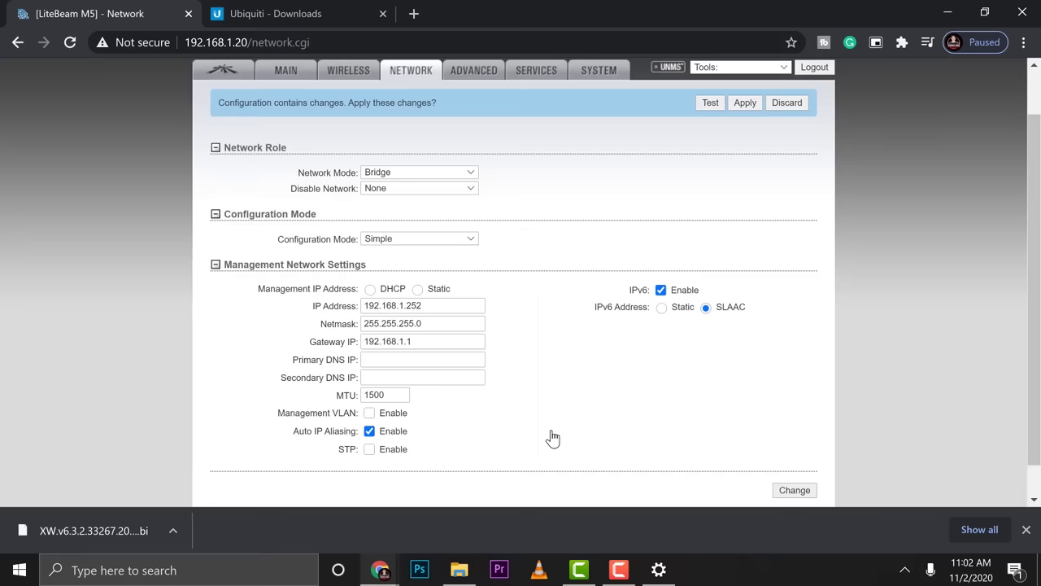
# Apply the settings, continue past the warning at 192.168.1.252, and log in with the admin credentials.
pyautogui.click(743, 102)
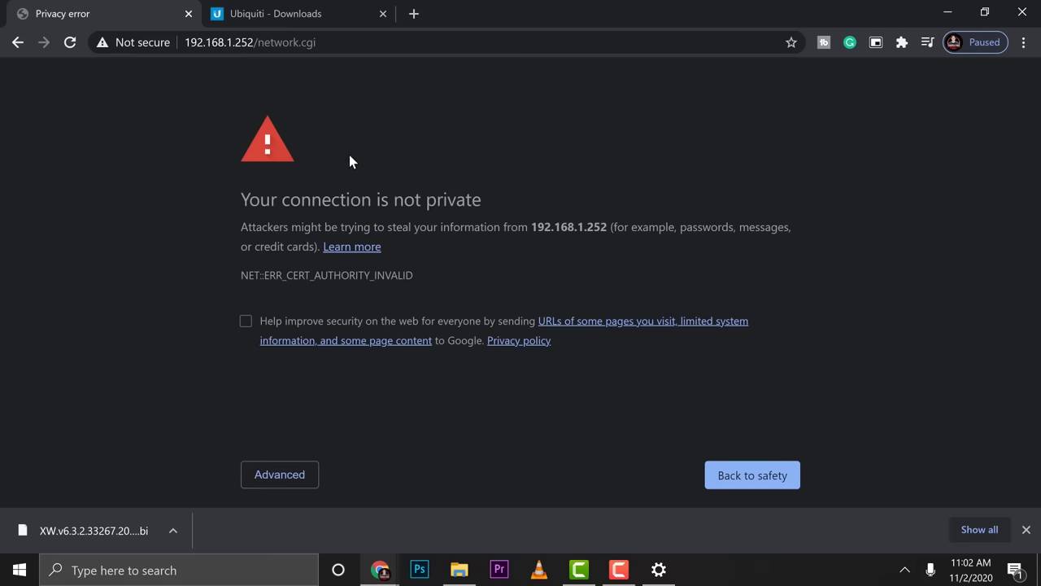
pyautogui.click(282, 477)
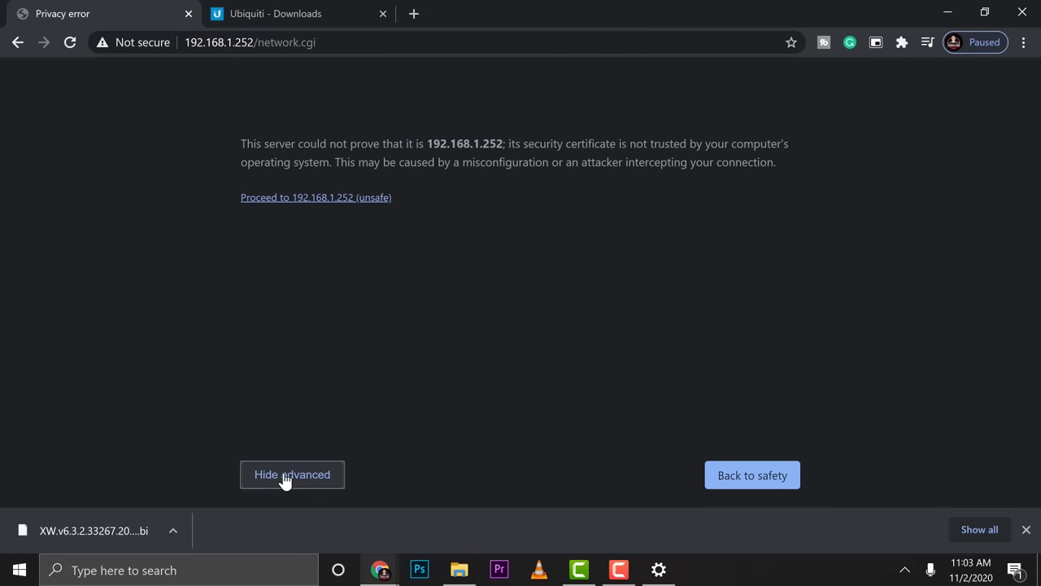
pyautogui.click(308, 204)
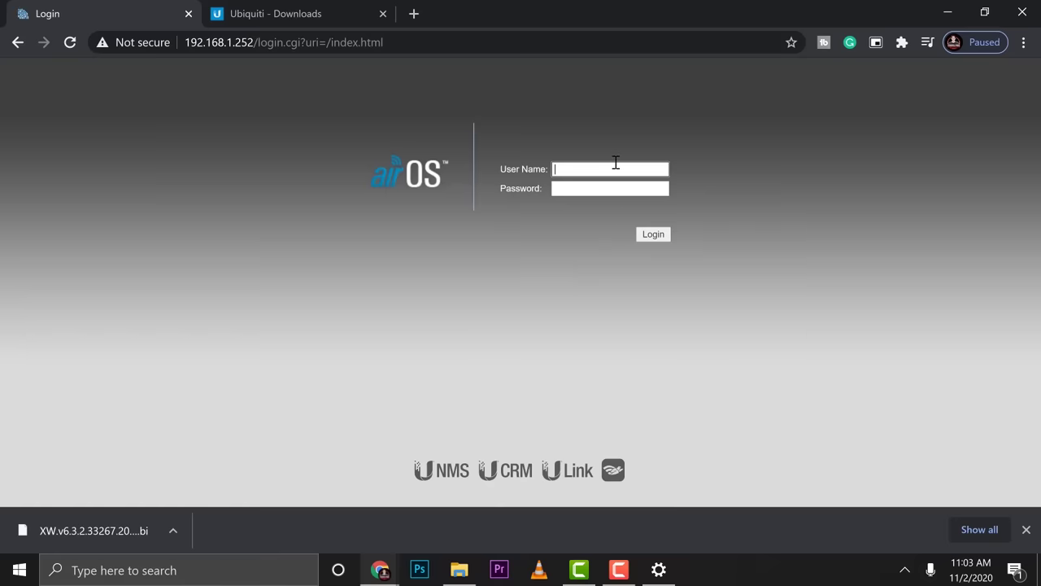
pyautogui.write('nt')
pyautogui.press('Tab')
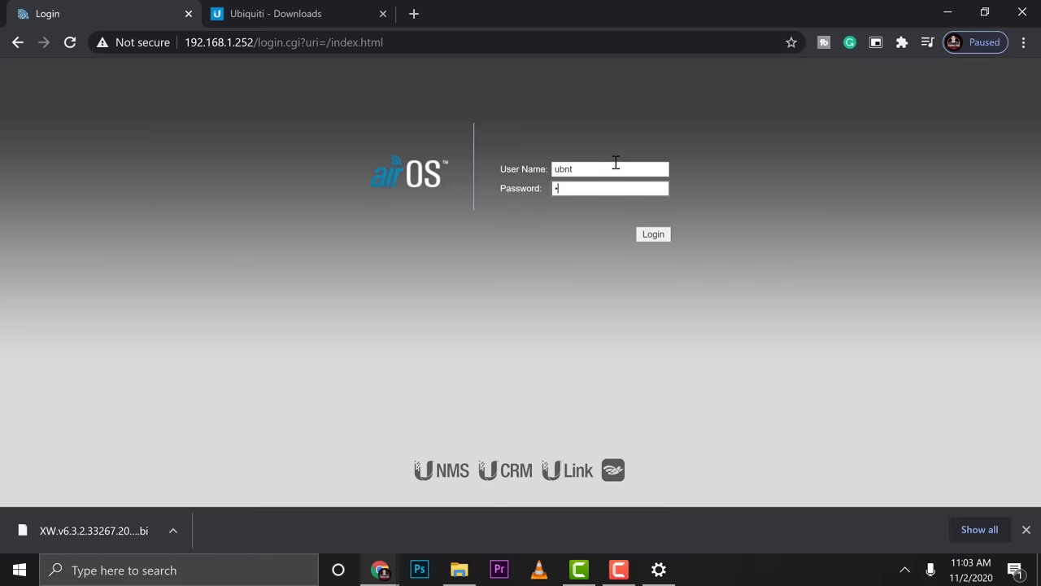
pyautogui.press('Return')
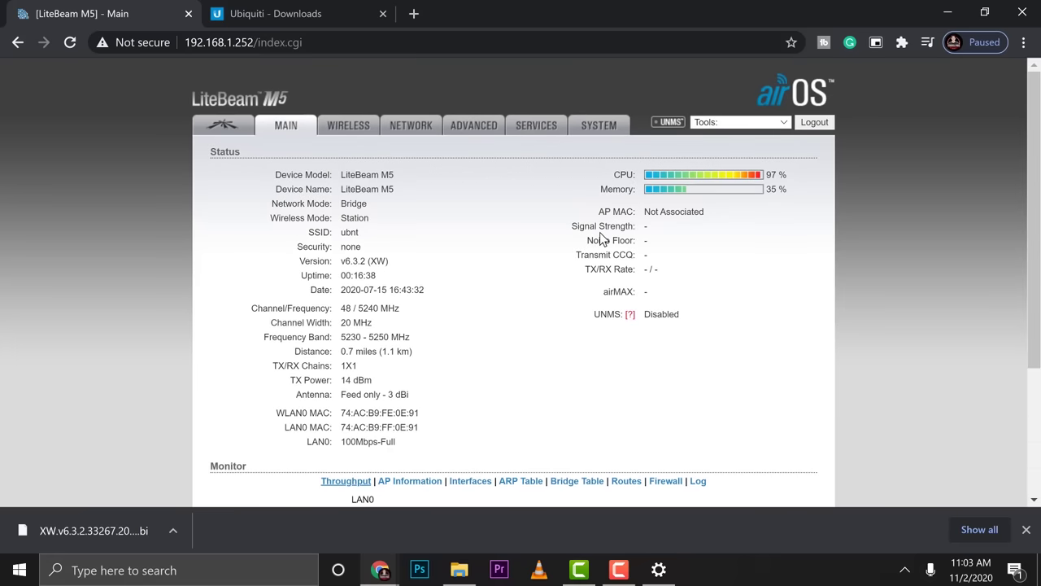
# On the System page, replace Device Name 'LiteBeam M5' with 'Site B' and apply it.
pyautogui.click(598, 127)
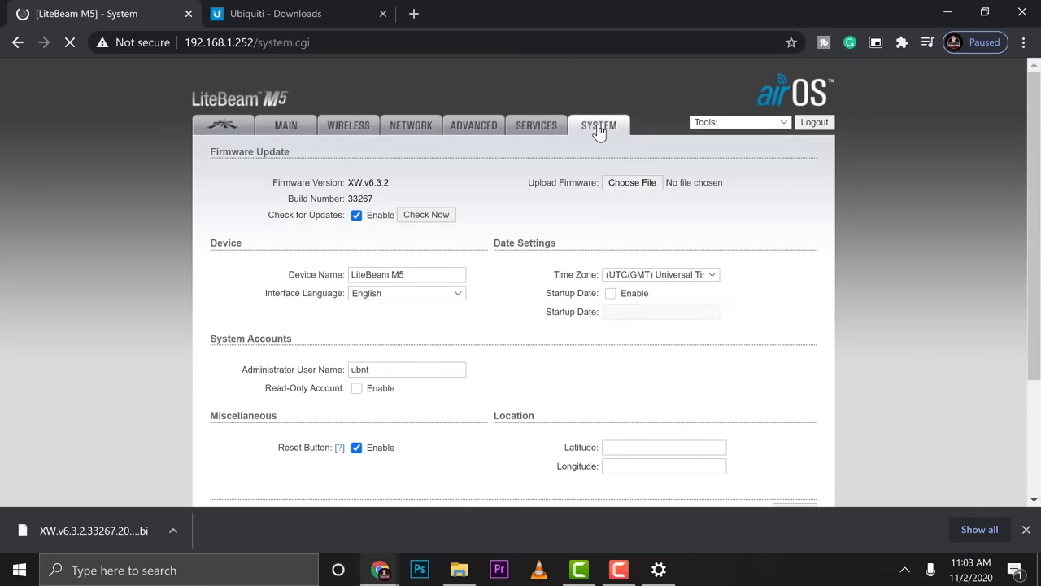
pyautogui.moveTo(438, 274); pyautogui.dragTo(168, 296)
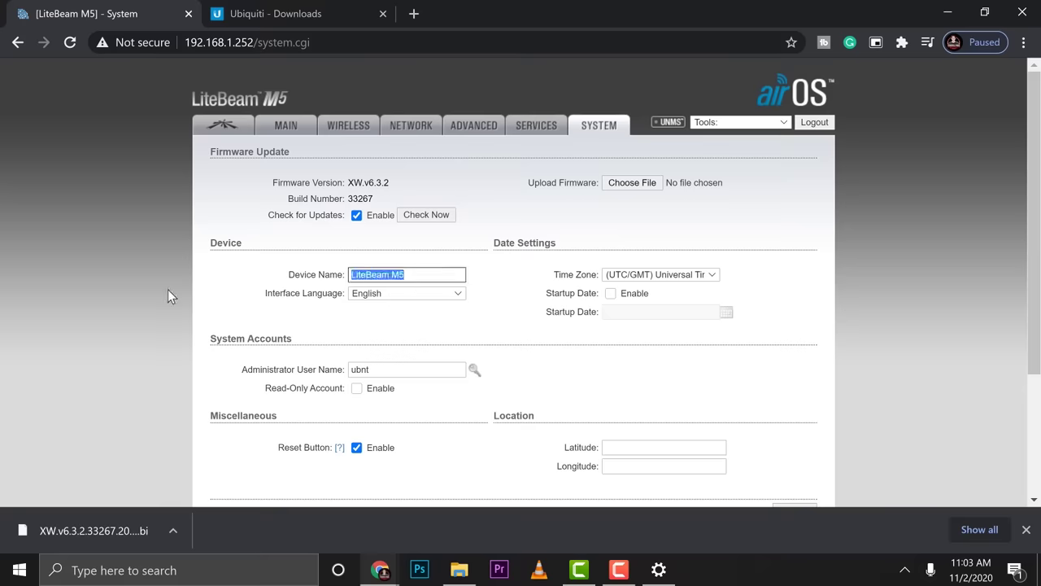
pyautogui.write('Site B')
pyautogui.scroll(-2, 563, 326)
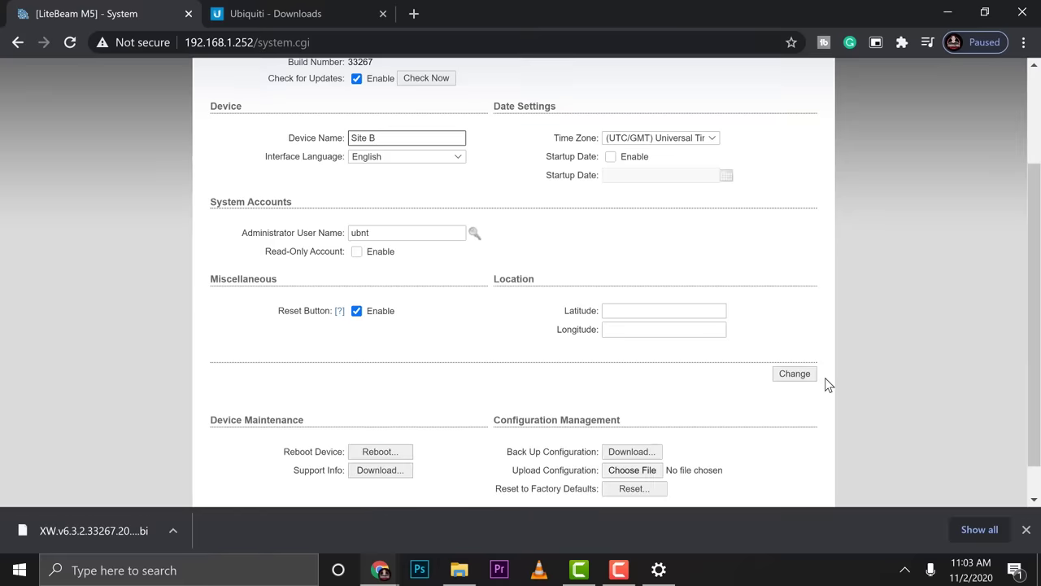
pyautogui.scroll(1, 599, 213)
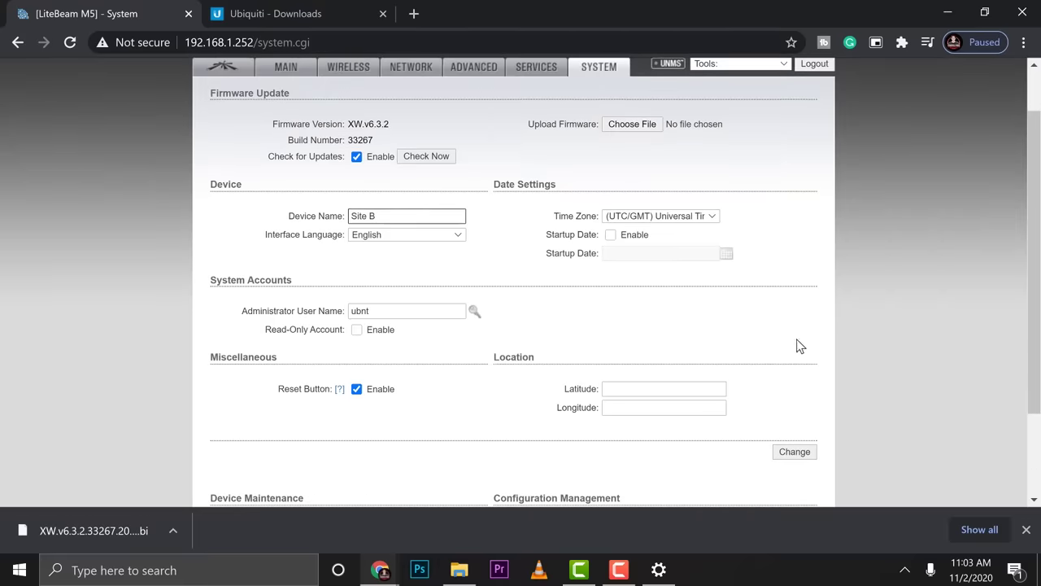
pyautogui.click(801, 453)
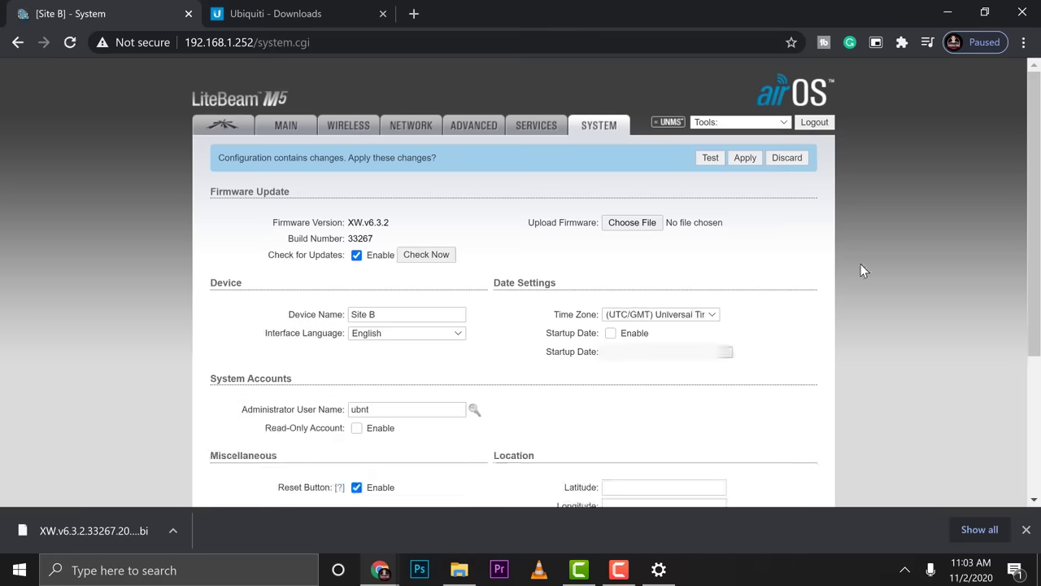
pyautogui.click(742, 160)
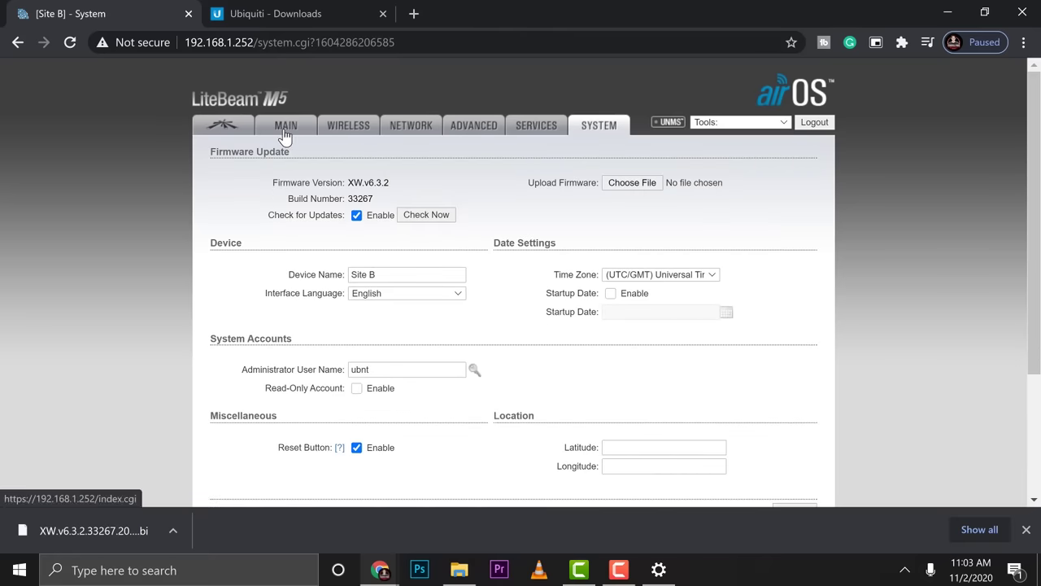
# Scan for access points, choose TorogiPro from Site A, and lock the station to it.
pyautogui.click(313, 135)
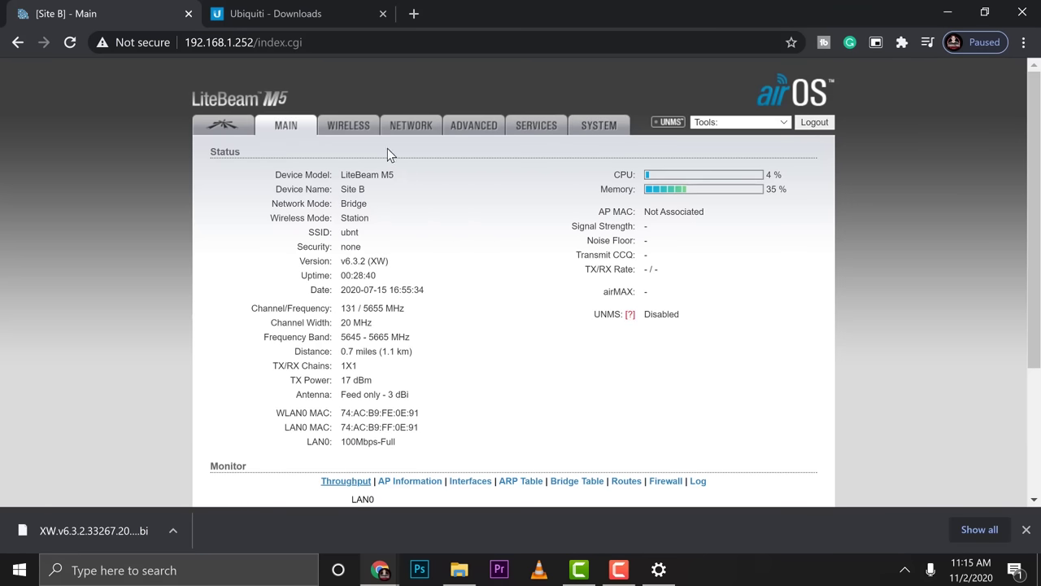
pyautogui.click(348, 127)
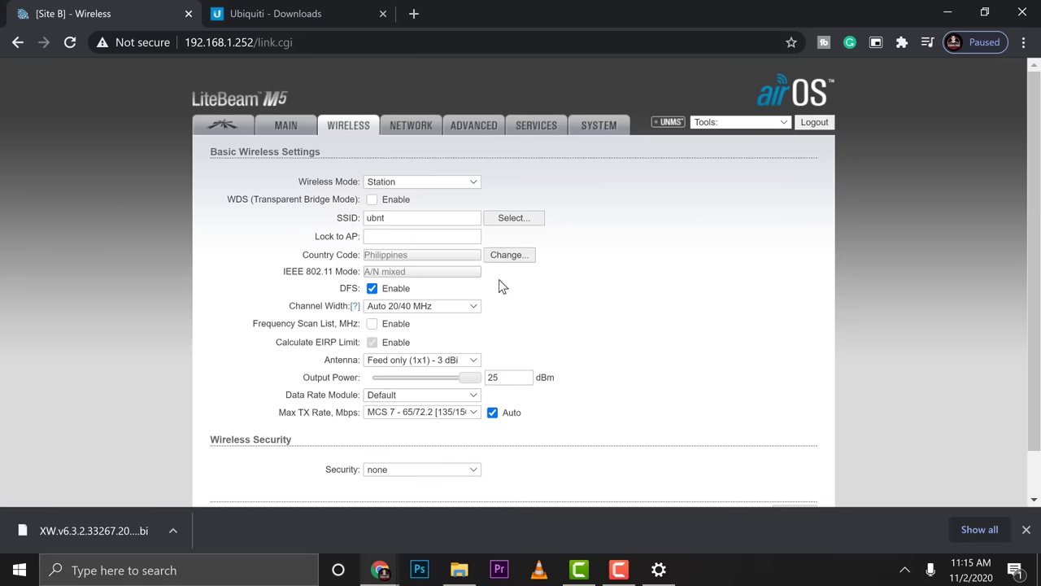
pyautogui.click(523, 220)
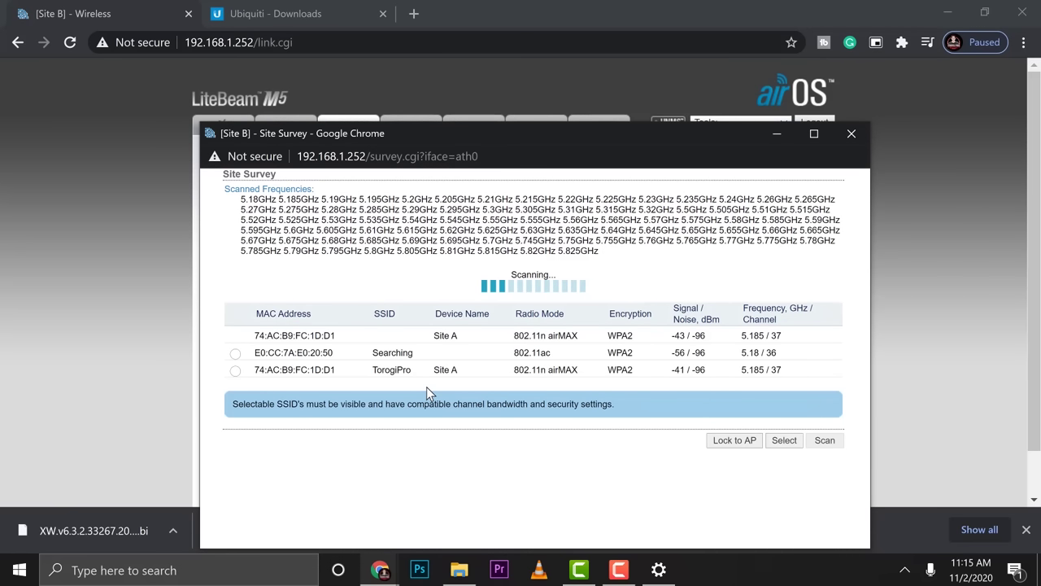
pyautogui.click(235, 371)
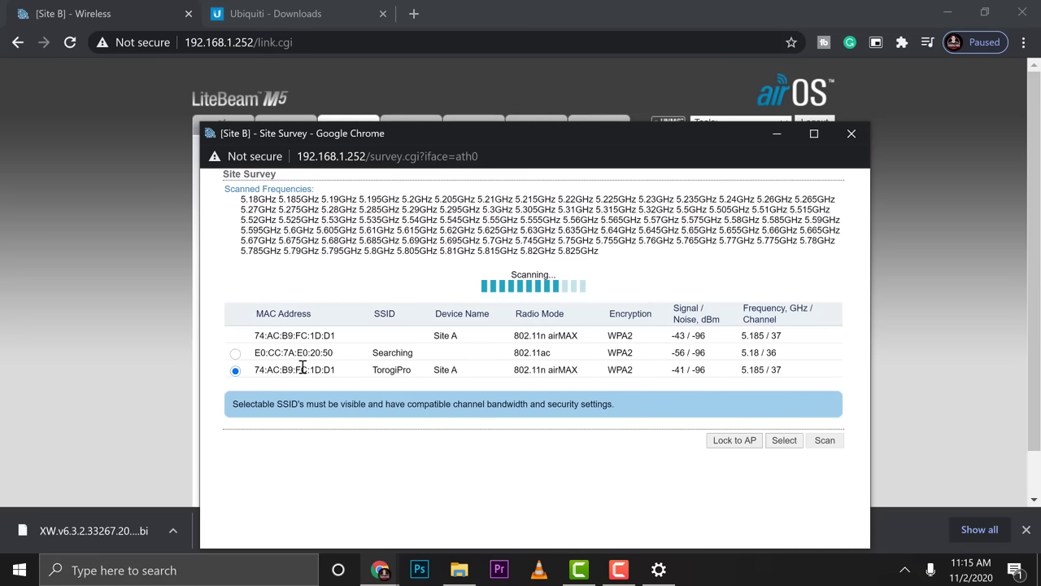
pyautogui.click(747, 443)
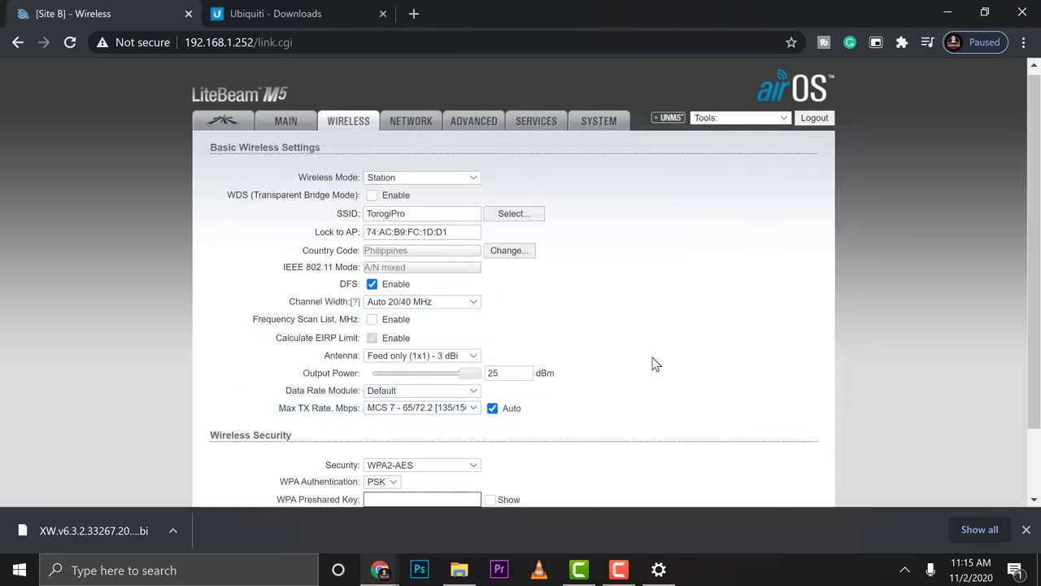
# Enter the WPA preshared key, save, and apply the wireless settings.
pyautogui.scroll(-1, 547, 321)
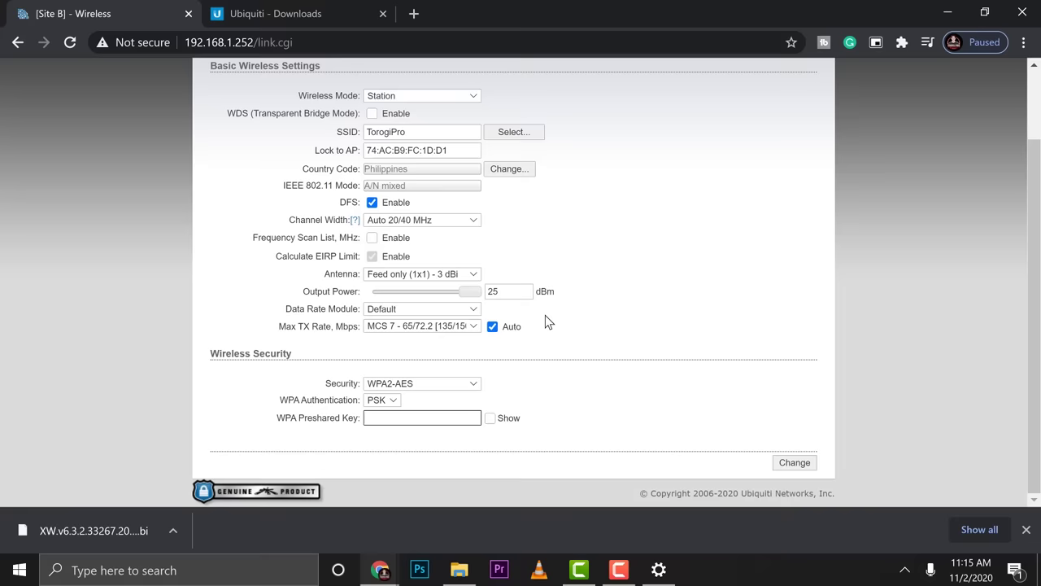
pyautogui.scroll(1, 699, 298)
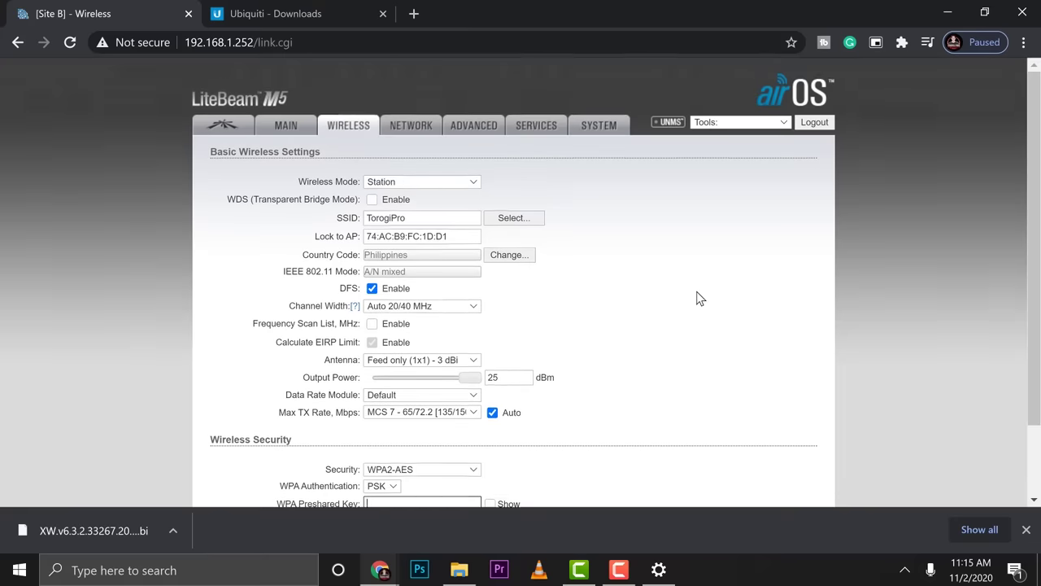
pyautogui.scroll(-1, 699, 299)
pyautogui.click(417, 420)
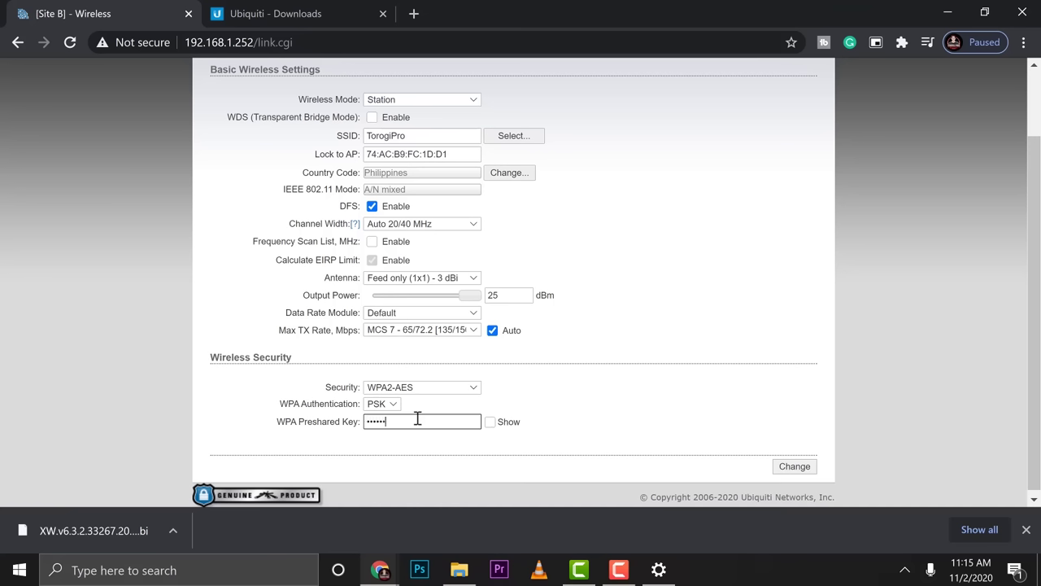
pyautogui.click(798, 466)
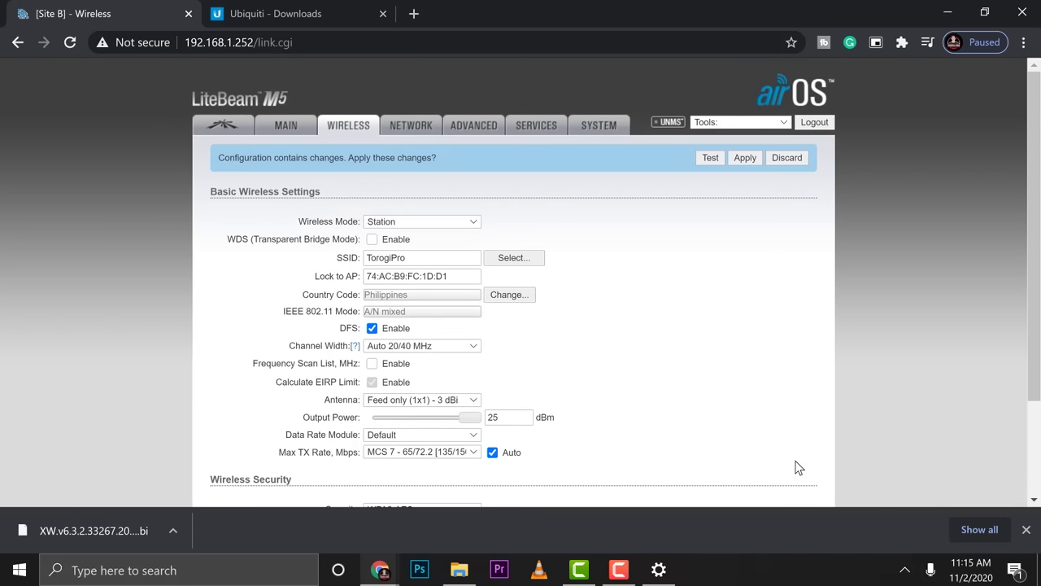
pyautogui.click(751, 158)
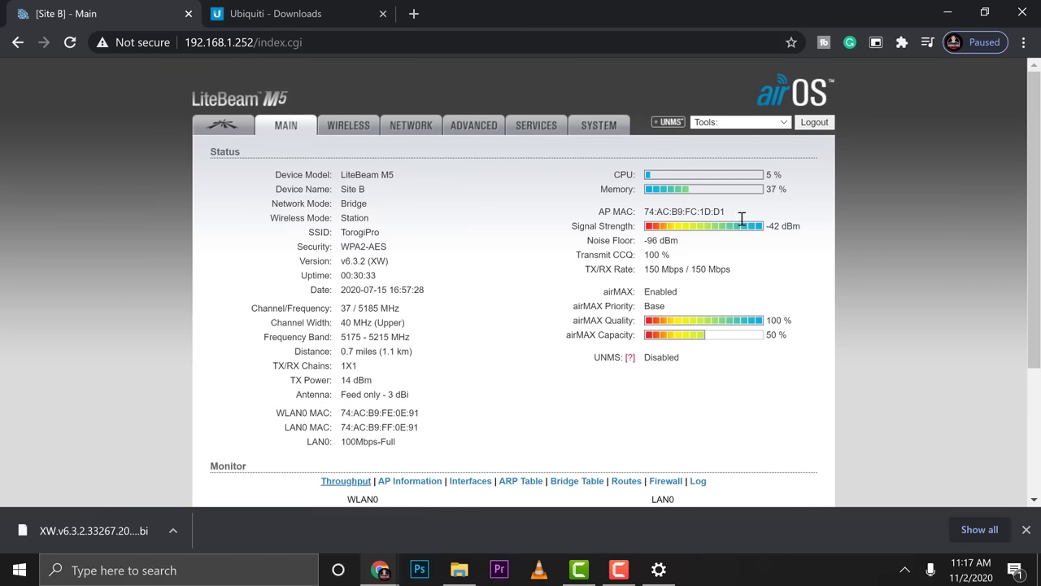
# Check the Main page's AP MAC address, 150 Mbps link rate and -42 dBm signal strength.
pyautogui.moveTo(650, 211); pyautogui.dragTo(748, 213)
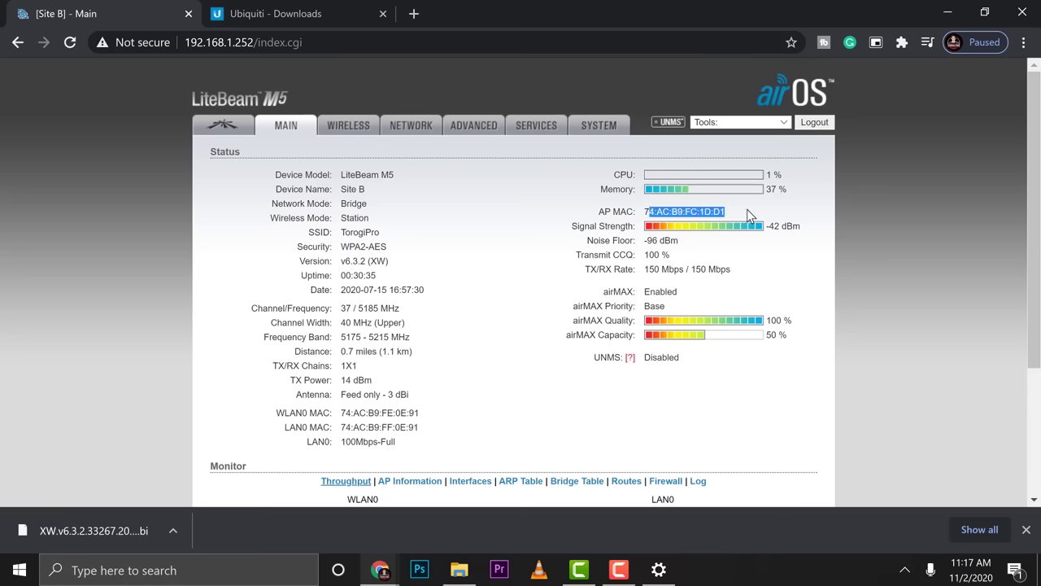
pyautogui.click(781, 301)
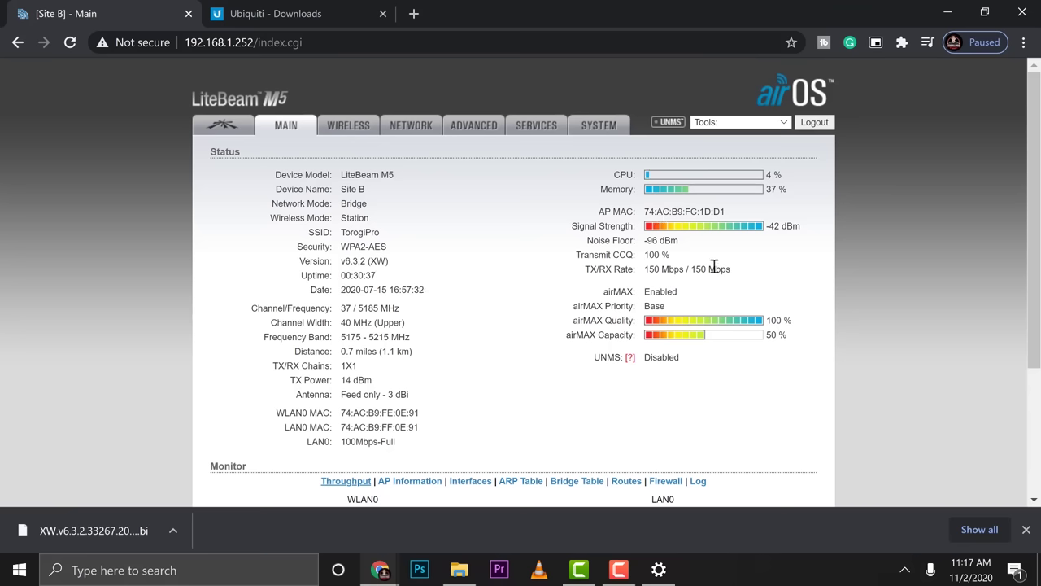
pyautogui.moveTo(644, 273); pyautogui.dragTo(722, 274)
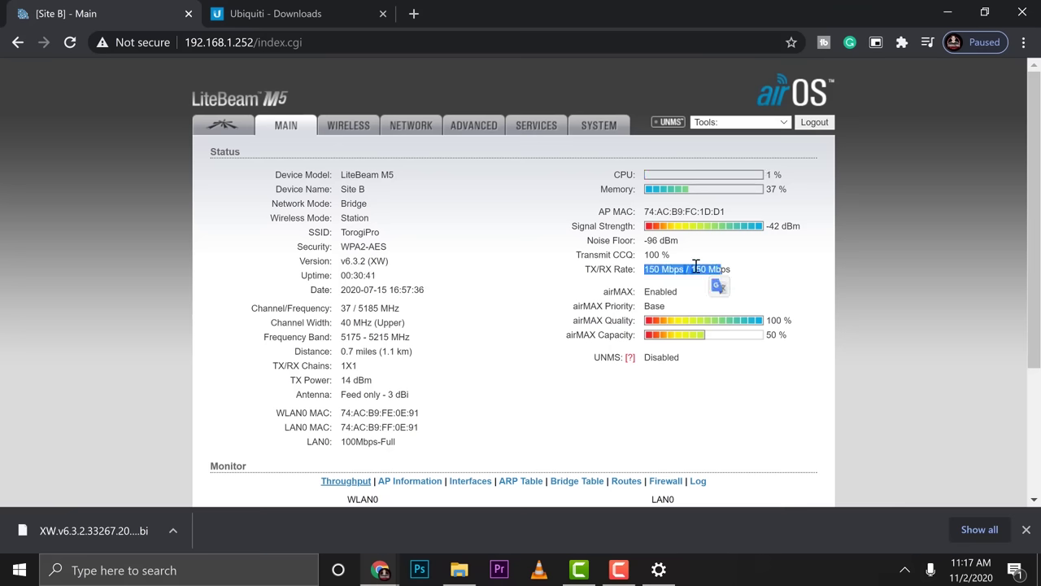
pyautogui.moveTo(779, 225); pyautogui.dragTo(799, 227)
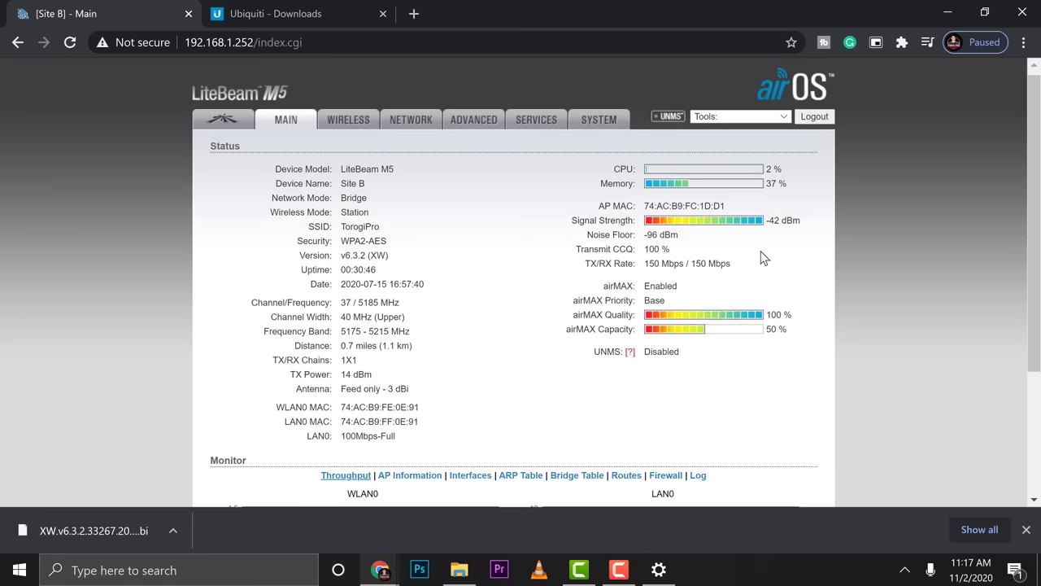
pyautogui.scroll(-3, 764, 258)
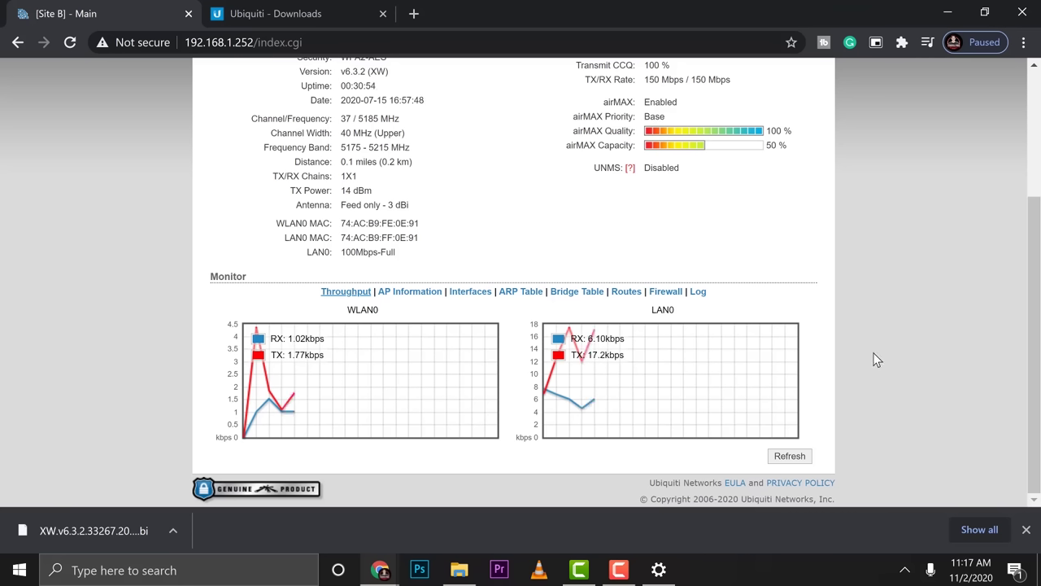
pyautogui.click(904, 571)
pyautogui.click(992, 296)
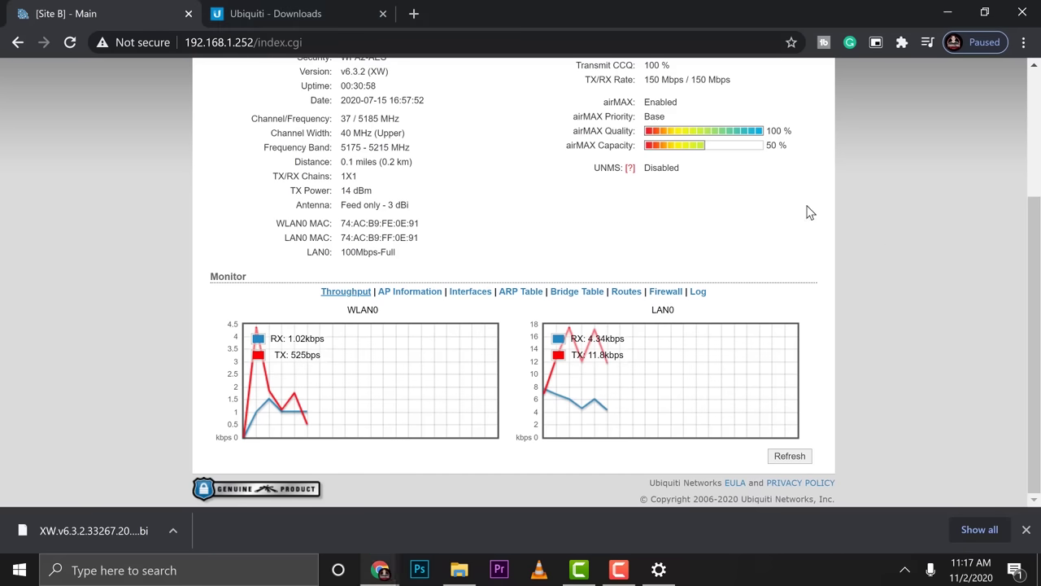
pyautogui.scroll(1, 736, 173)
pyautogui.scroll(2, 736, 172)
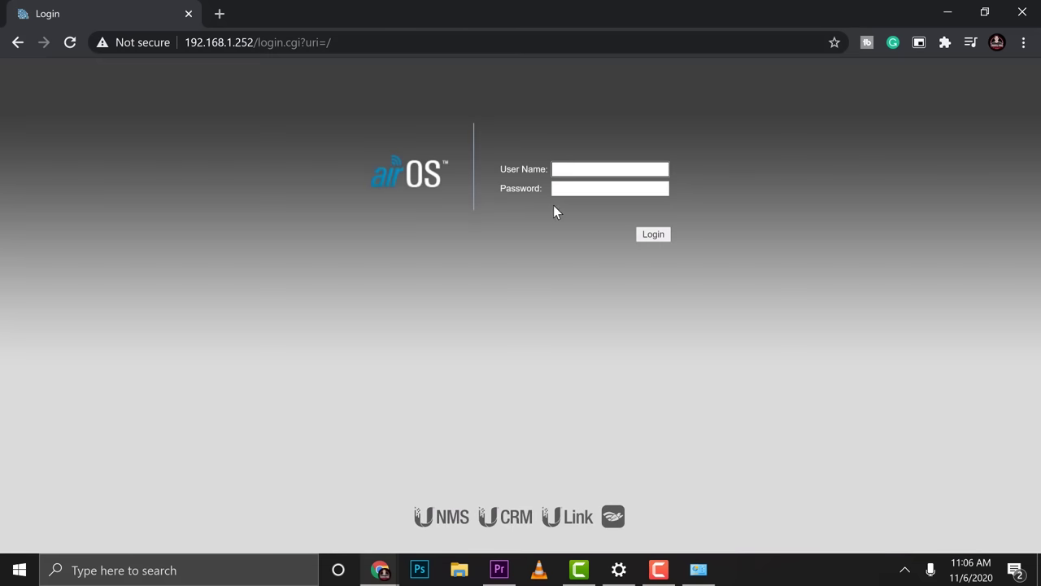
# Log in to Site B and view its Network page: Bridge mode, static 192.168.1.252, gateway 192.168.1.1.
pyautogui.write('ubnt')
pyautogui.press('Tab')
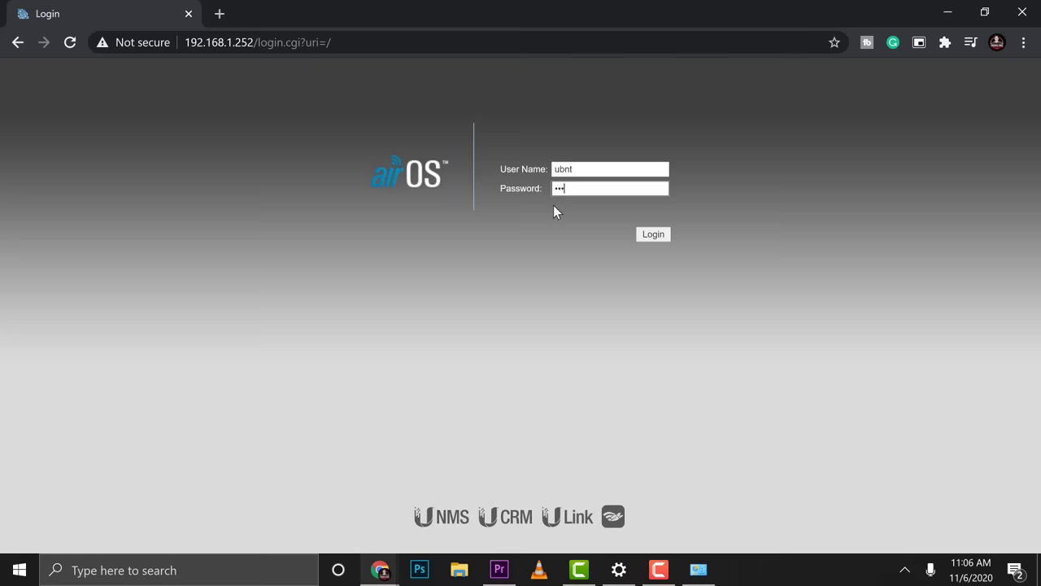
pyautogui.press('Return')
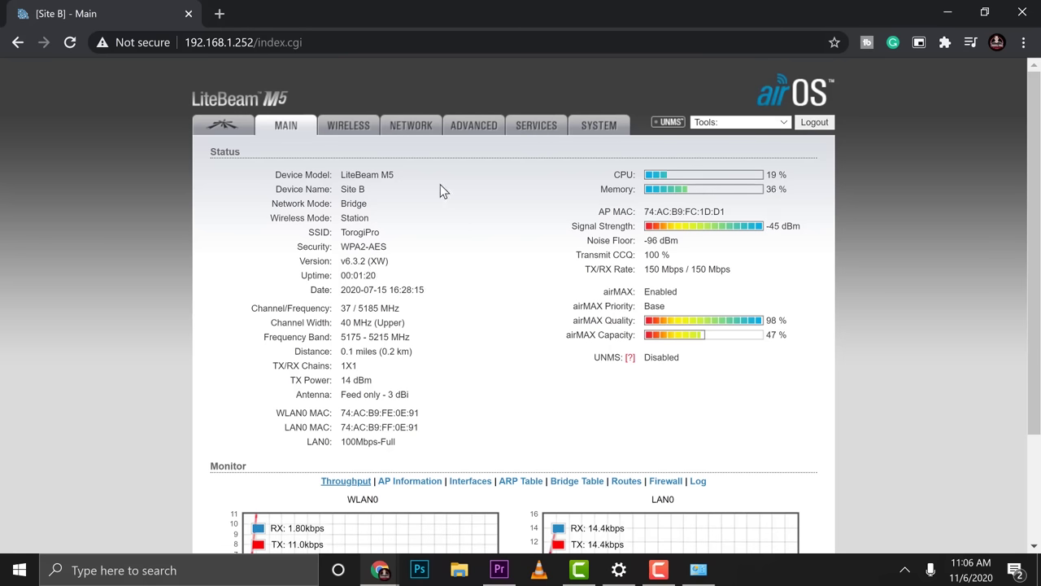
pyautogui.scroll(-2, 382, 312)
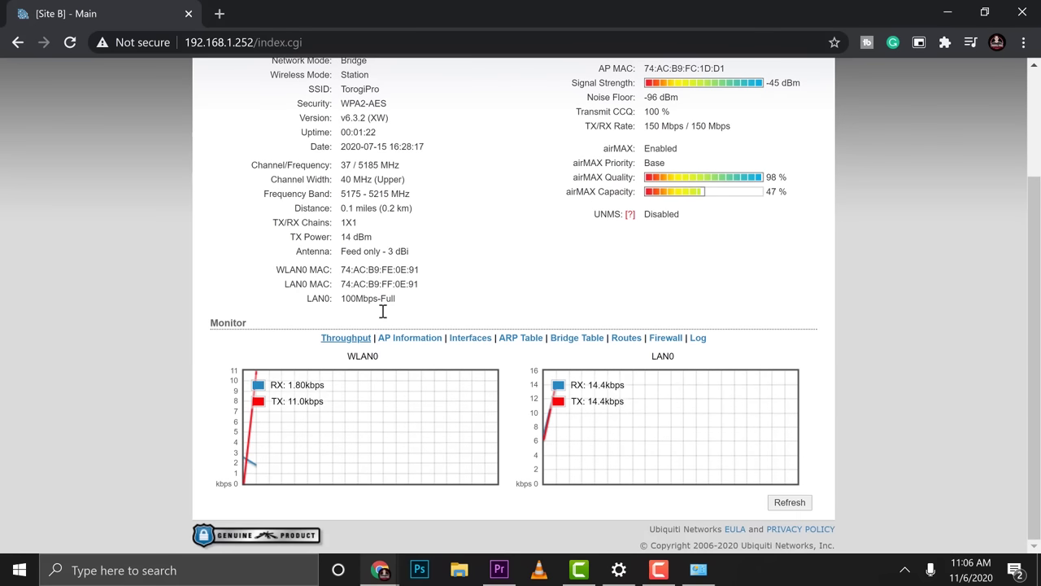
pyautogui.scroll(2, 382, 312)
pyautogui.click(362, 125)
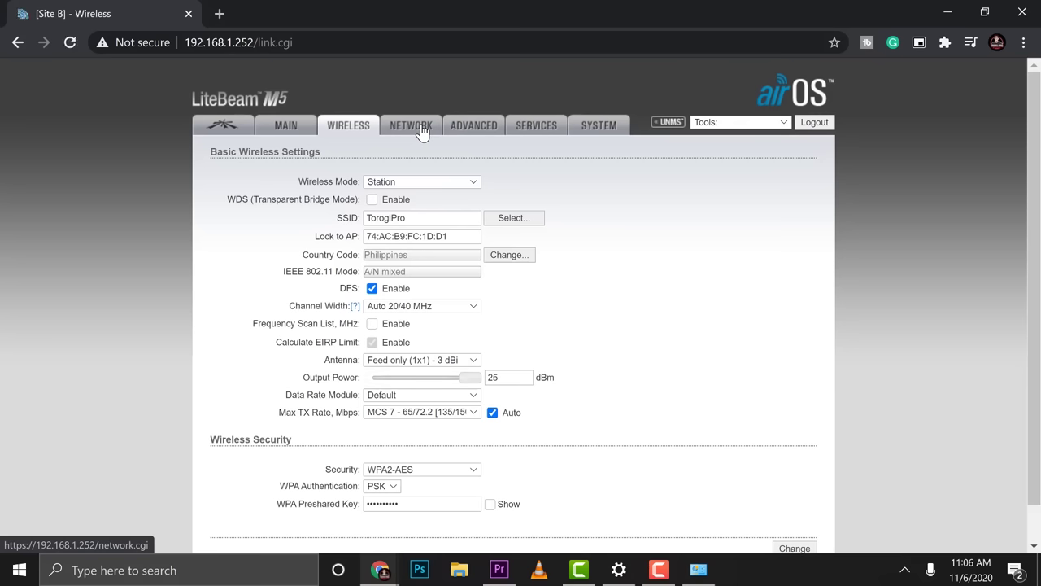
pyautogui.click(421, 130)
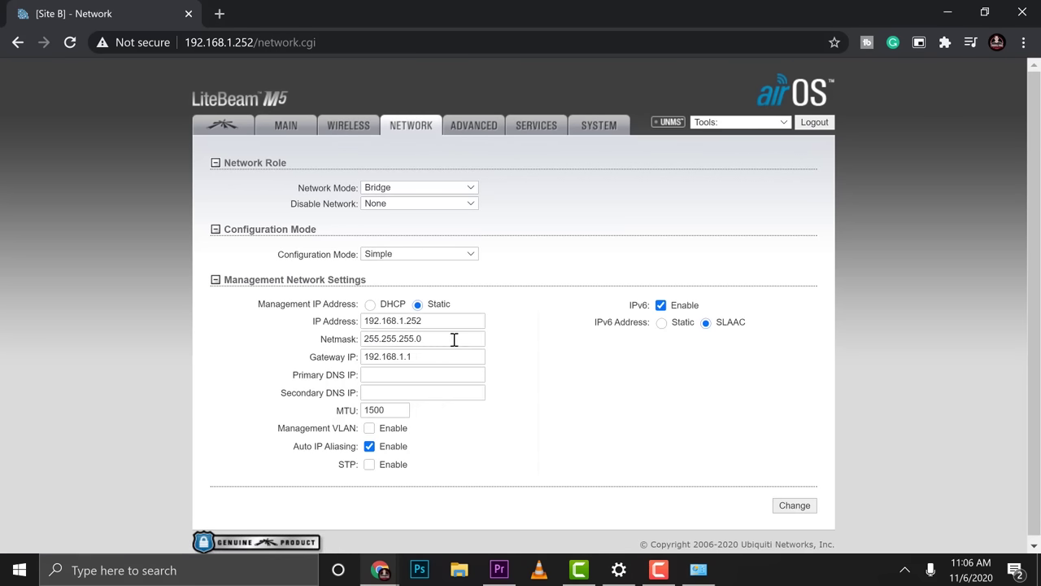
# Open the Windows list of available networks from the system tray.
pyautogui.click(903, 571)
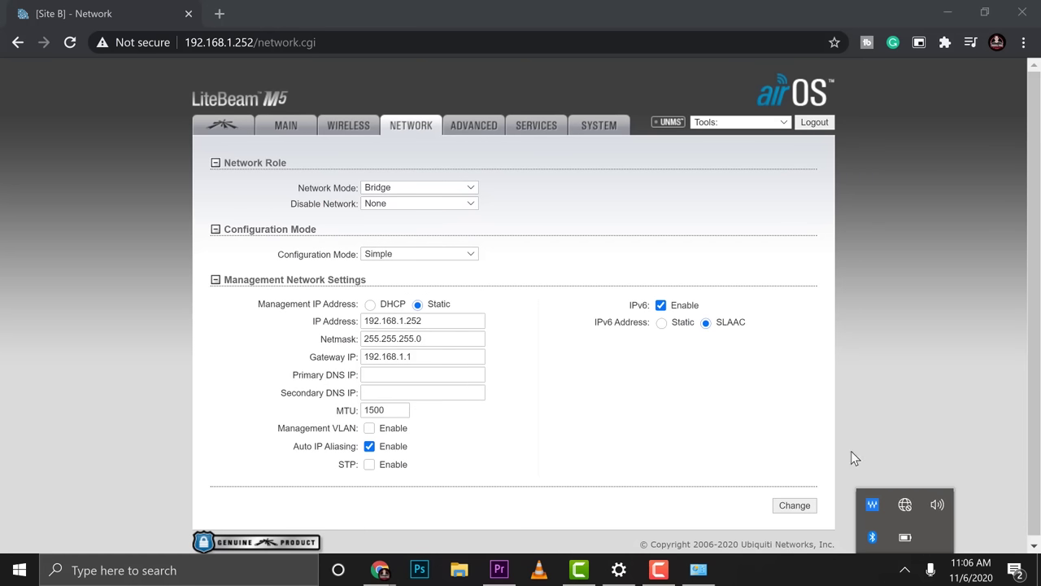
pyautogui.click(904, 505)
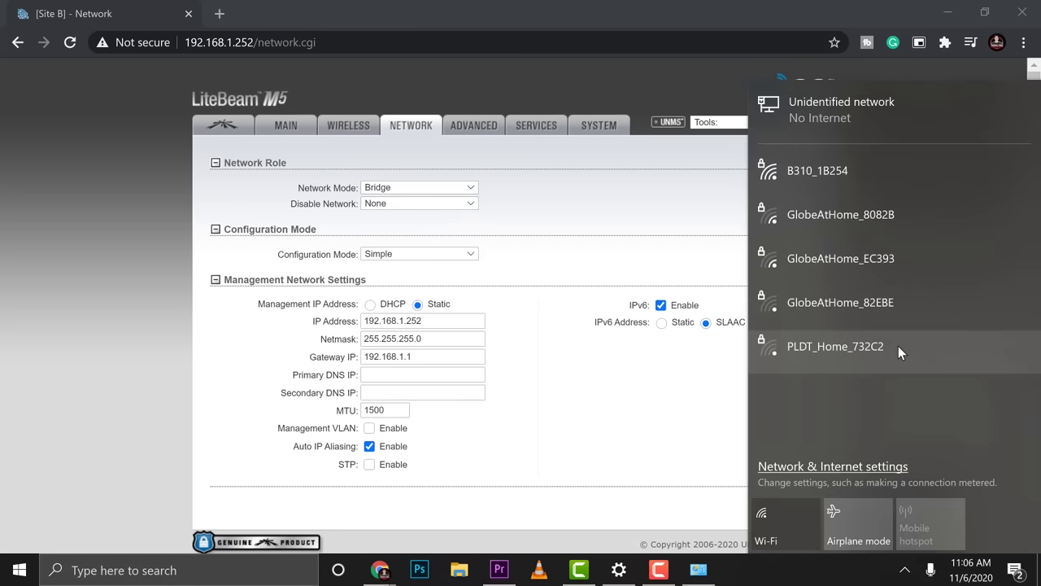
pyautogui.click(615, 443)
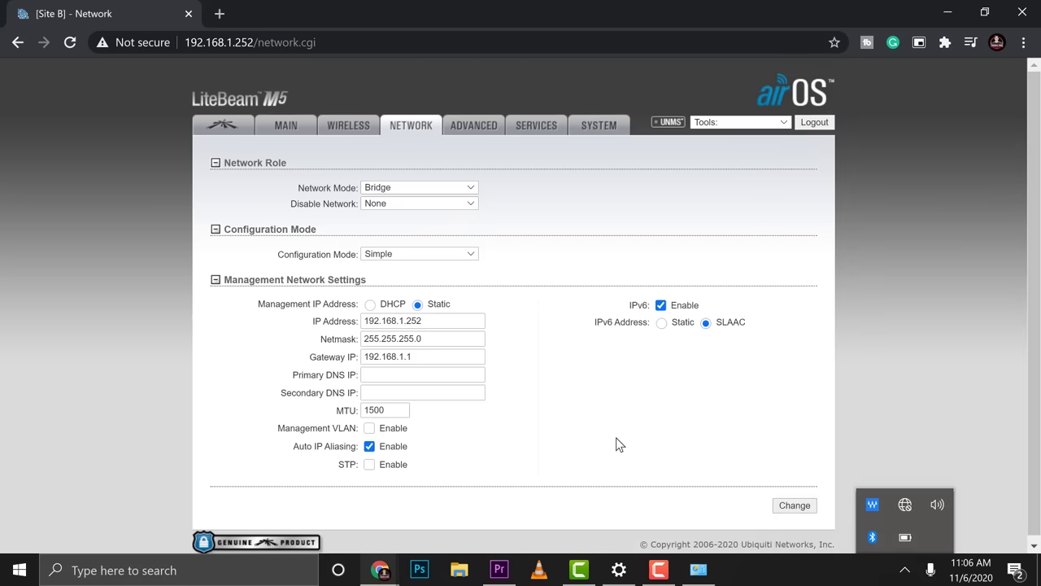
pyautogui.click(904, 570)
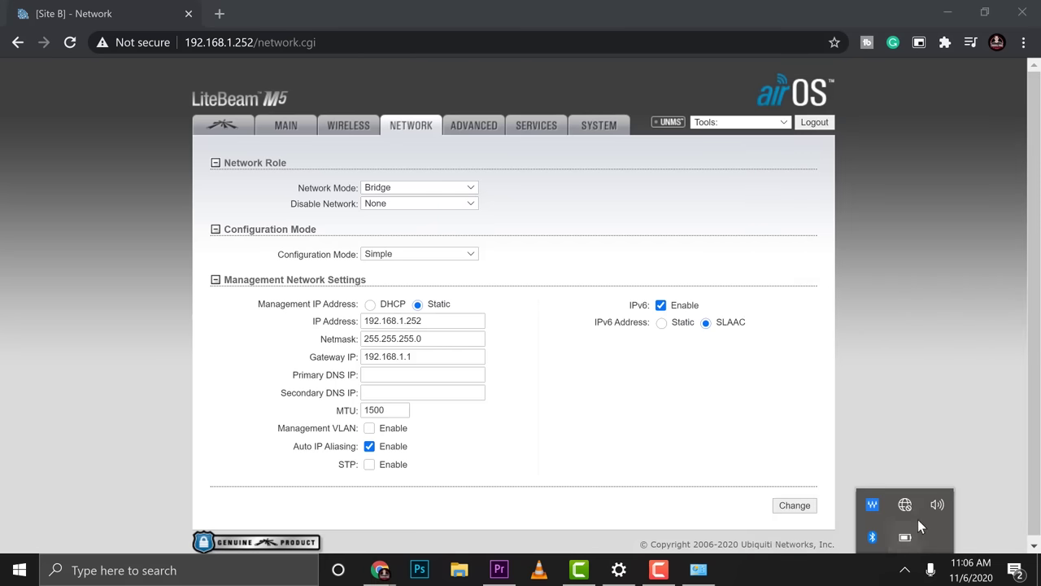
pyautogui.click(907, 501)
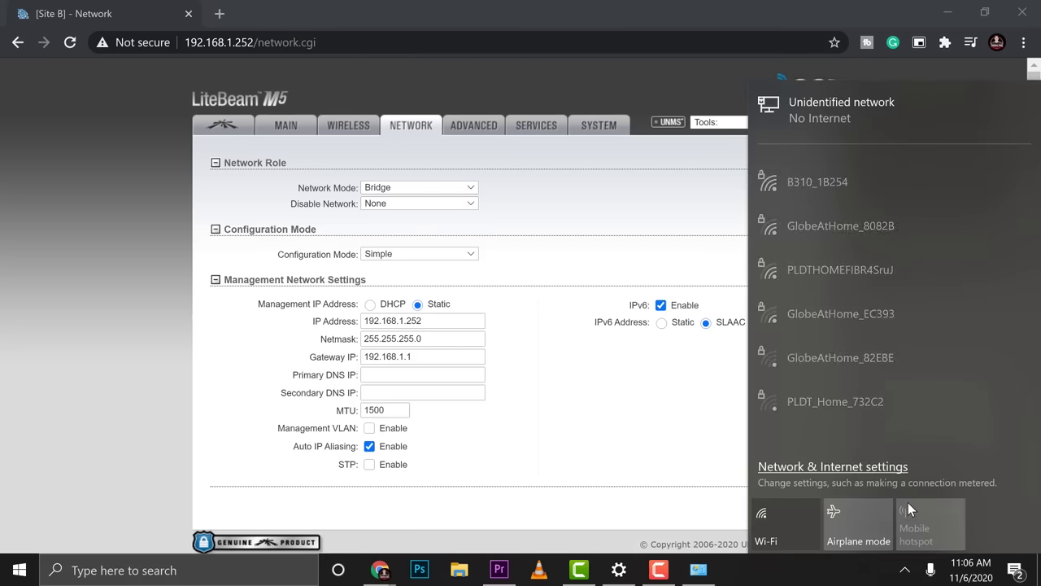
# Go to Network Connections and review the current details of Ethernet 2.
pyautogui.click(841, 477)
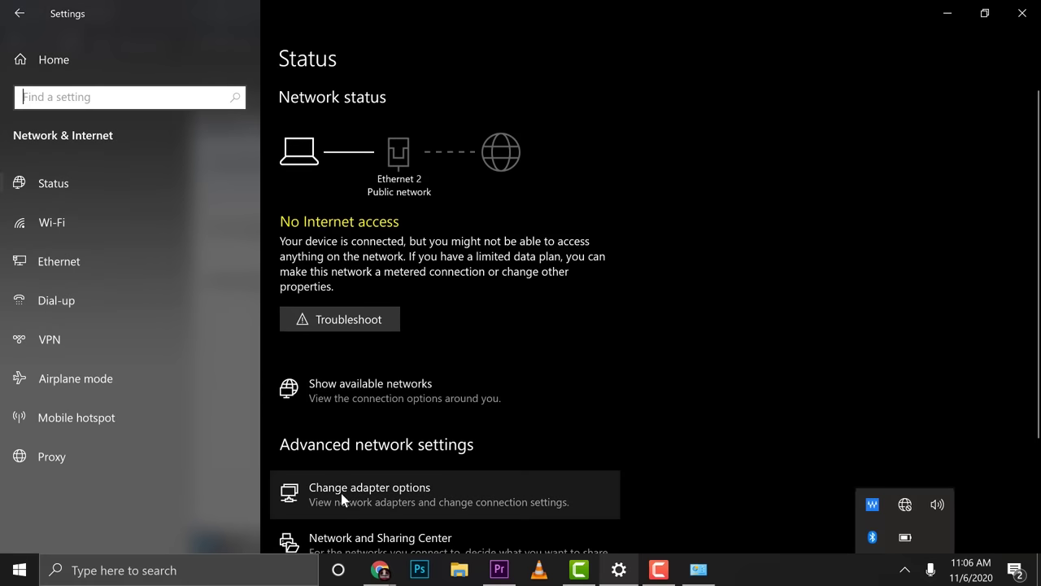
pyautogui.click(340, 493)
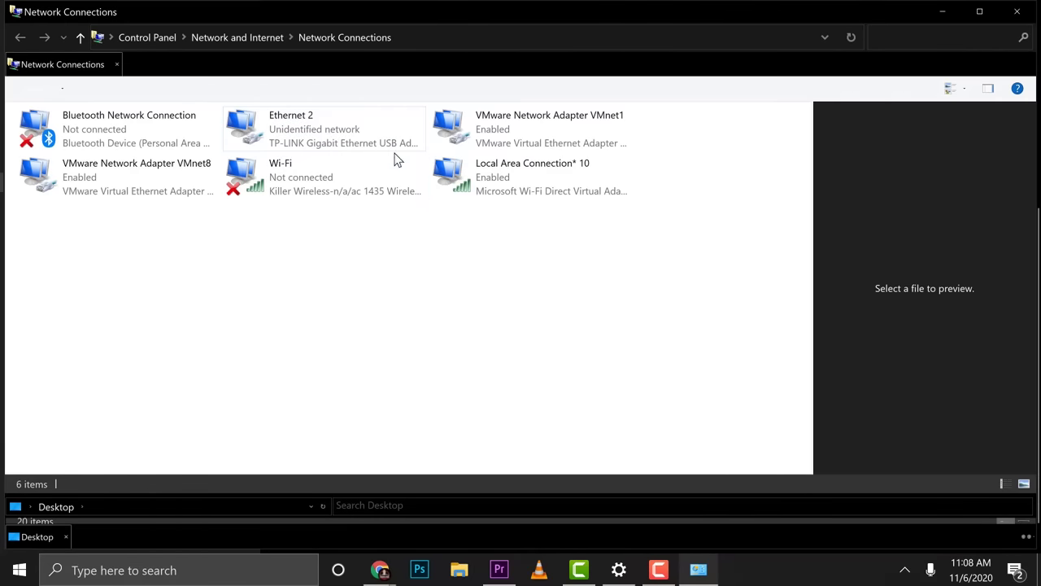
pyautogui.doubleClick(335, 136)
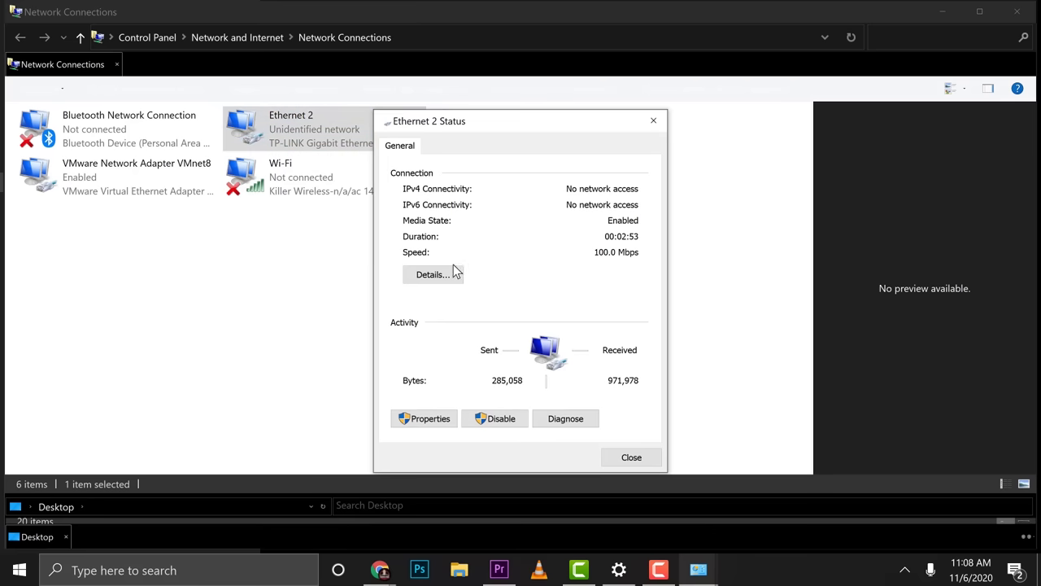
pyautogui.click(433, 276)
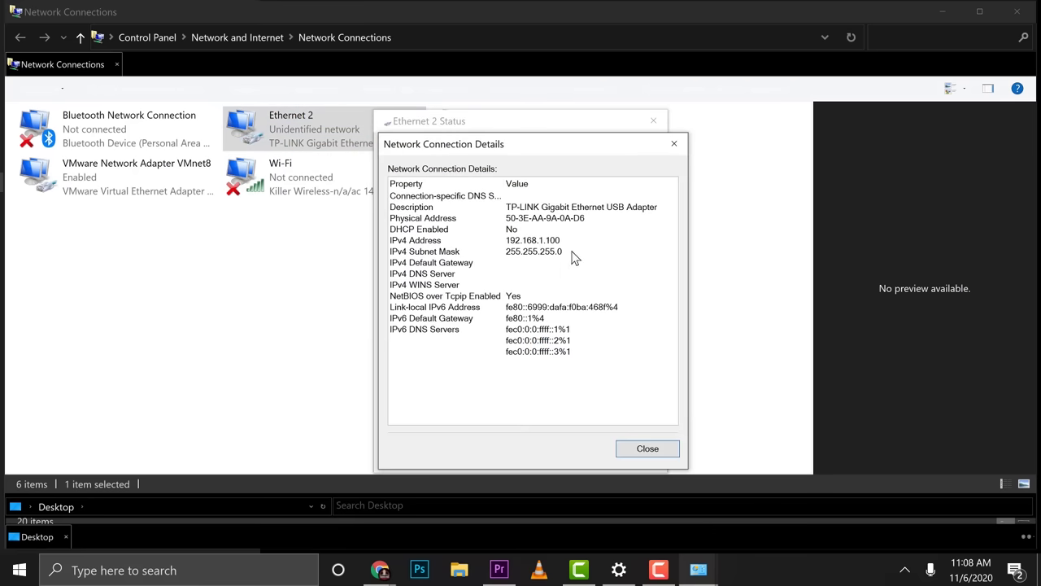
pyautogui.click(644, 450)
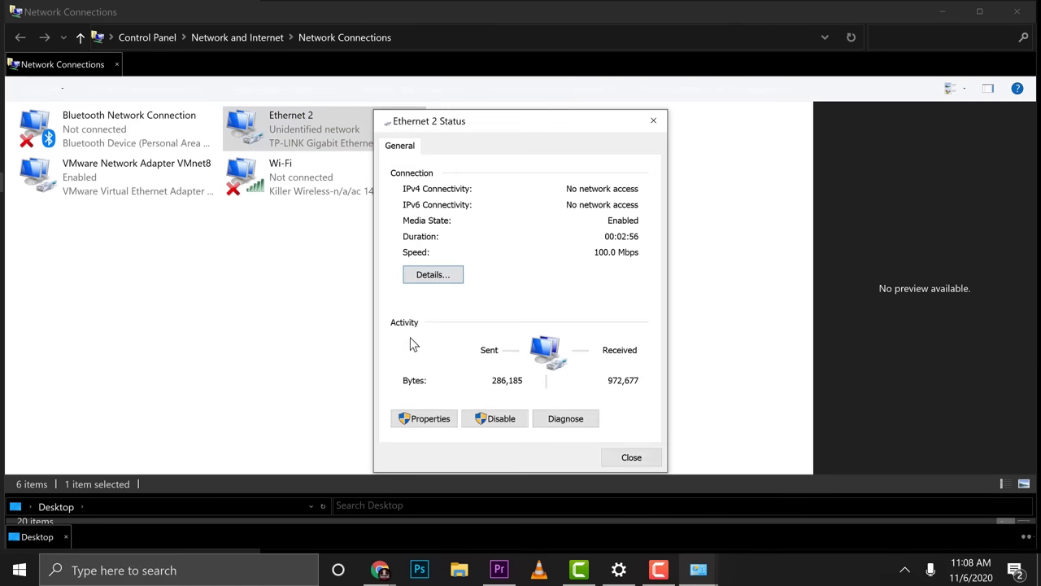
# Set Ethernet 2's IPv4 to obtain an IP address automatically.
pyautogui.click(423, 419)
pyautogui.doubleClick(500, 350)
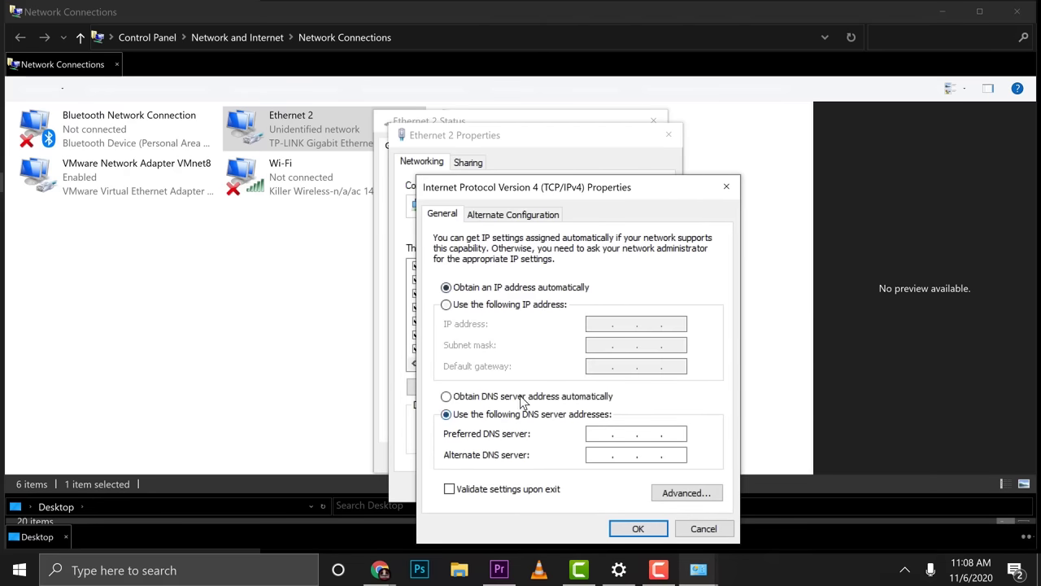
pyautogui.click(638, 529)
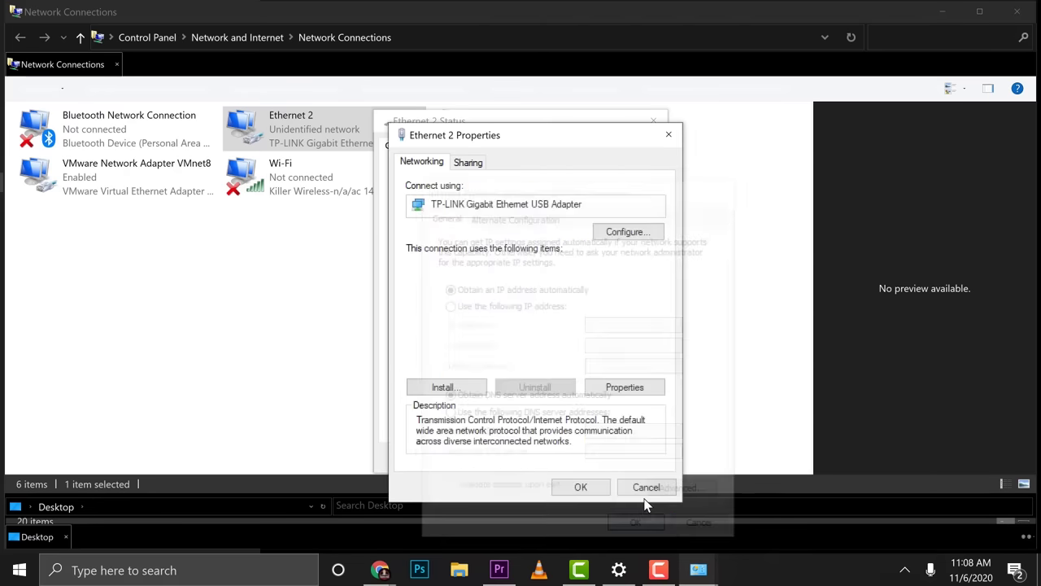
pyautogui.click(585, 485)
pyautogui.click(641, 459)
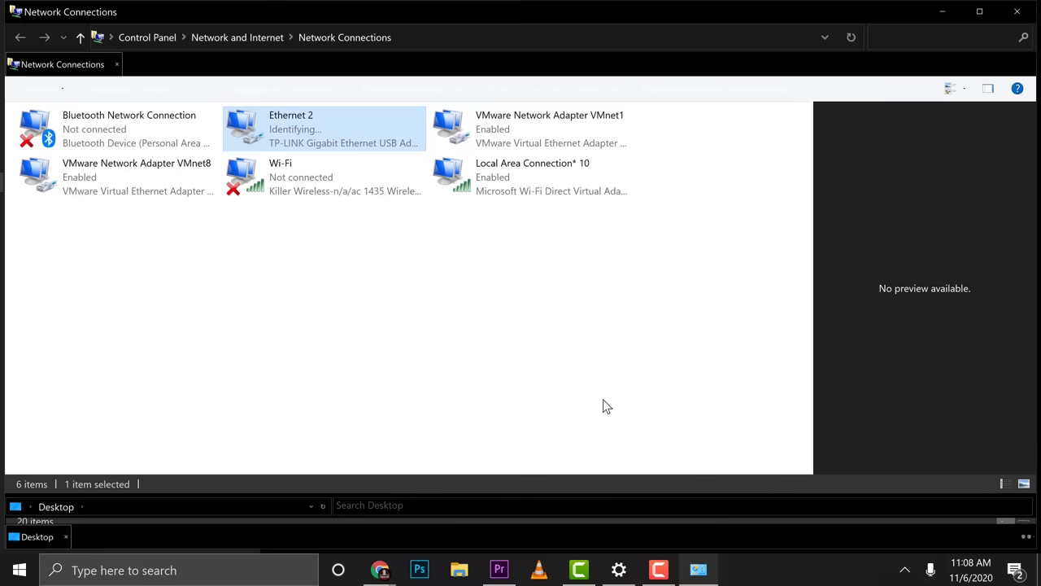
# Verify Ethernet 2 now has DHCP address 192.168.1.145 with Internet connectivity.
pyautogui.rightClick(291, 132)
pyautogui.click(437, 318)
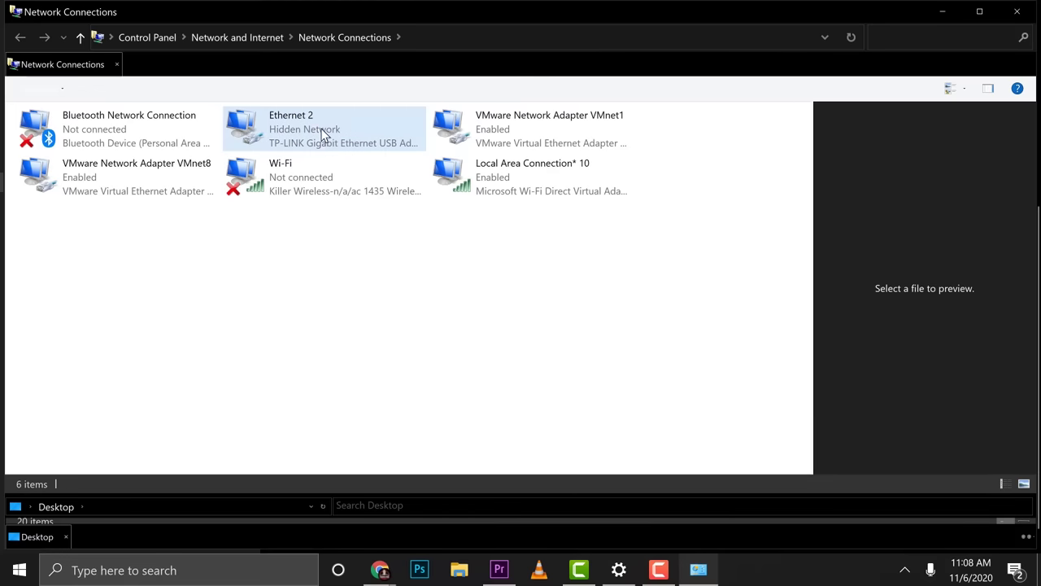
pyautogui.rightClick(317, 139)
pyautogui.click(185, 162)
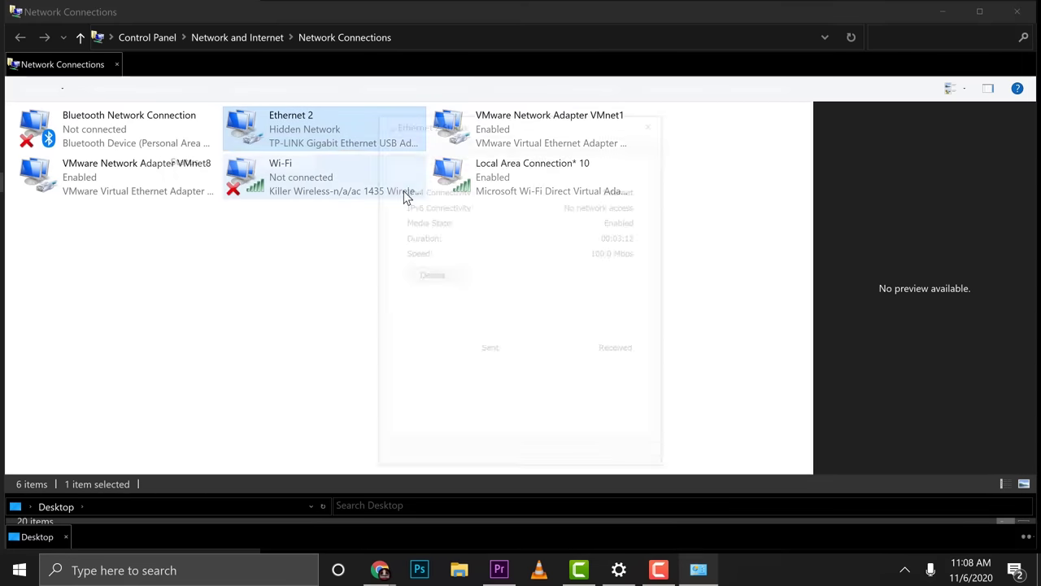
pyautogui.click(431, 275)
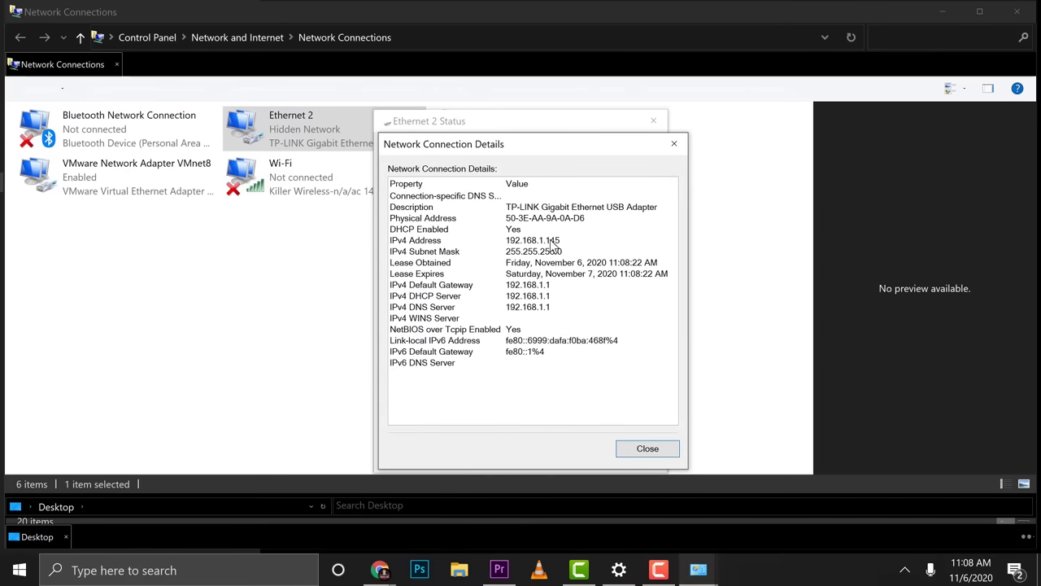
pyautogui.click(674, 146)
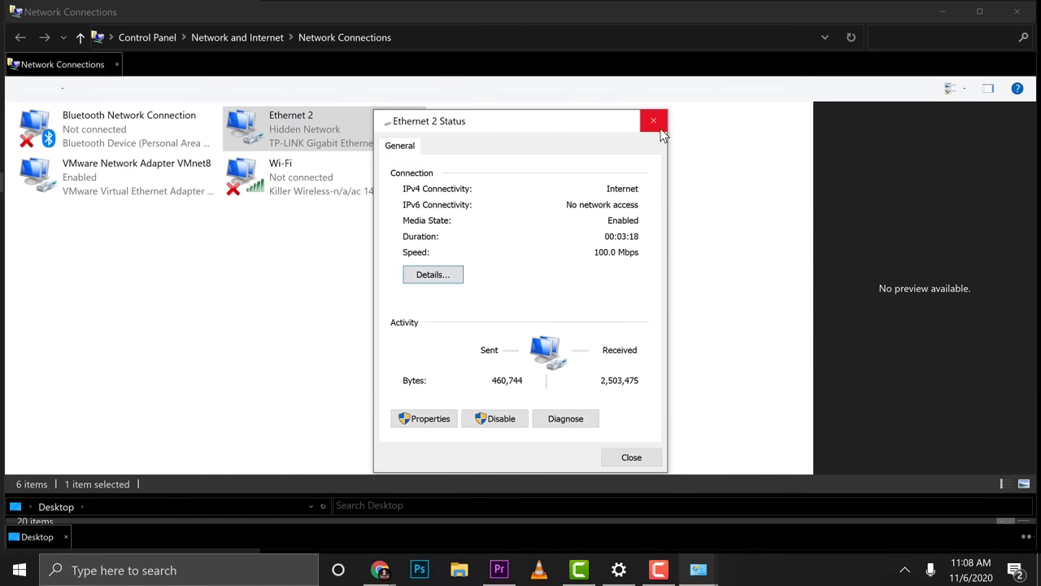
pyautogui.click(665, 121)
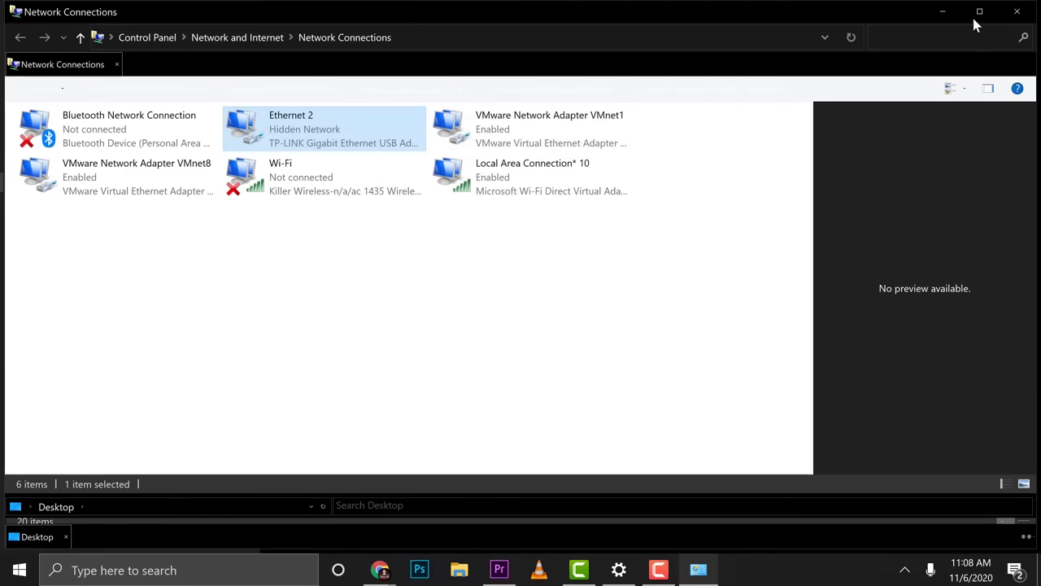
# Put away the network windows and load google.com in a new Chrome tab.
pyautogui.click(942, 14)
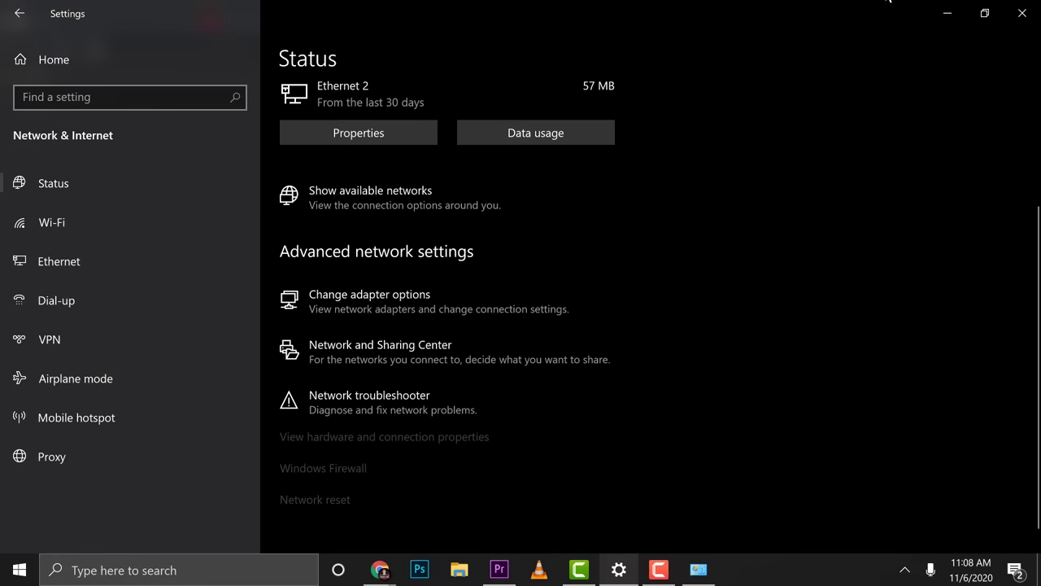
pyautogui.click(1025, 10)
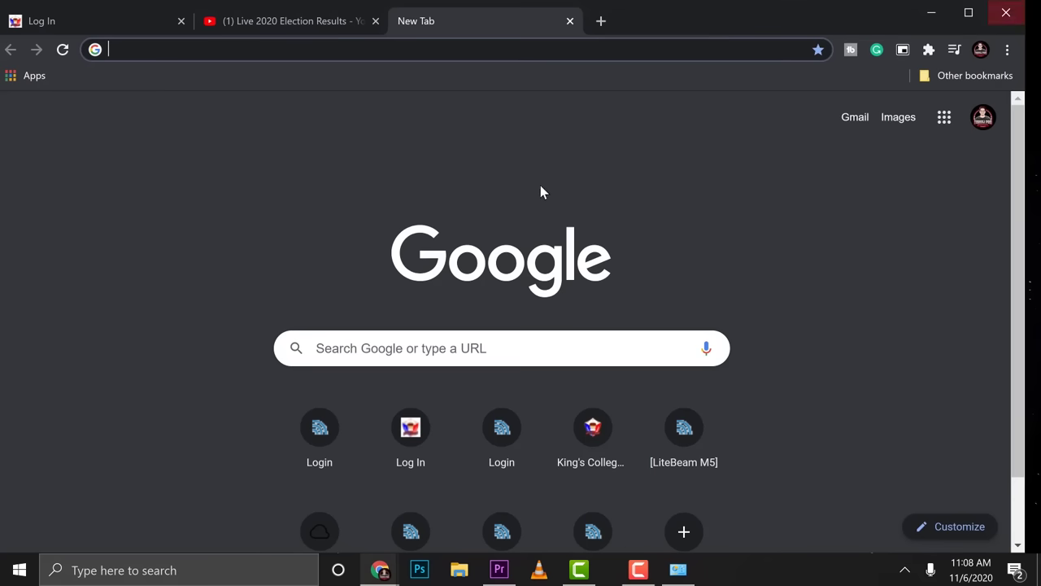
pyautogui.click(602, 21)
pyautogui.click(511, 51)
pyautogui.write('go')
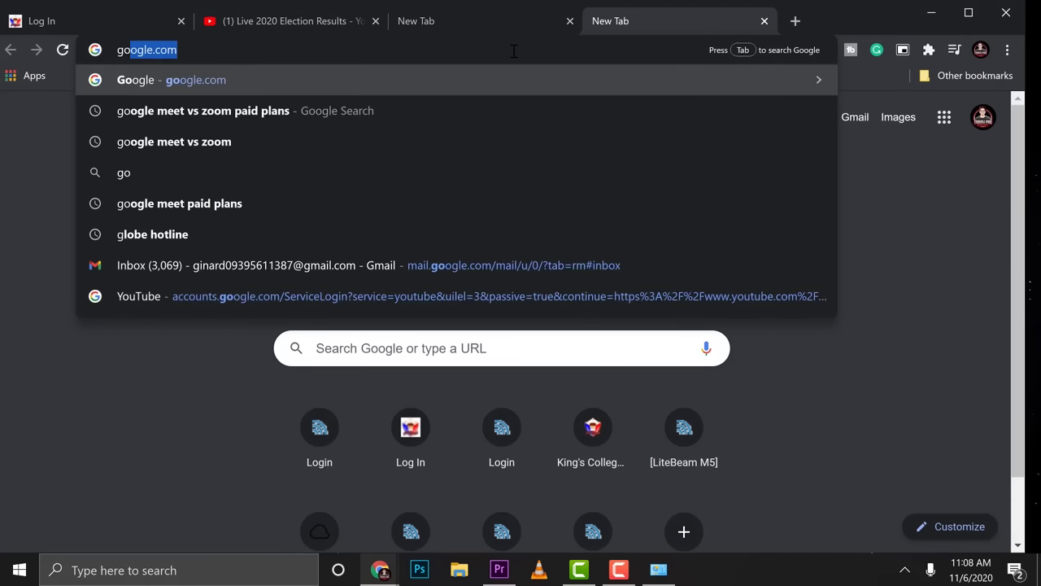
pyautogui.write('ogle.com')
pyautogui.press('Return')
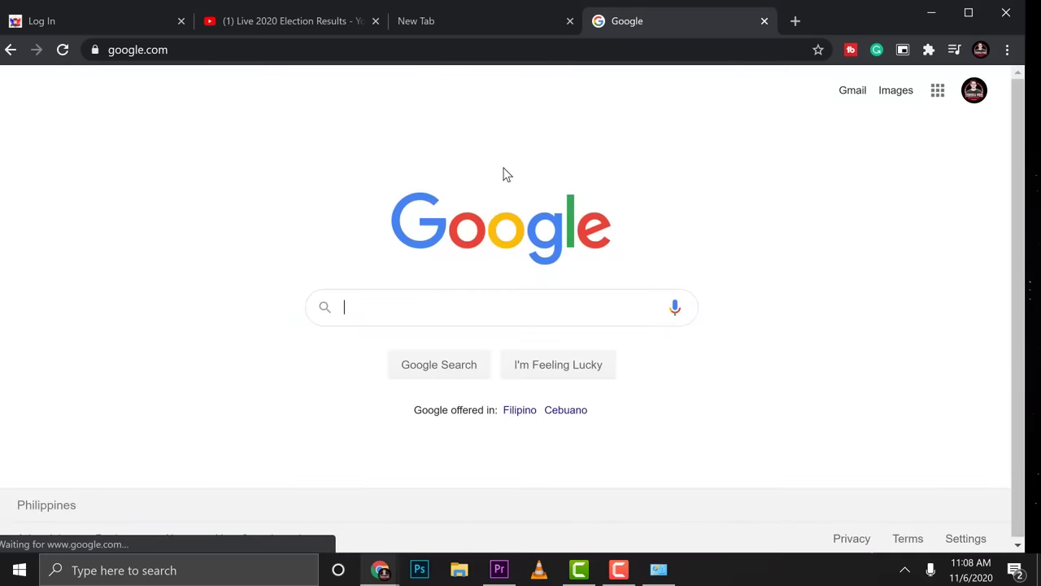